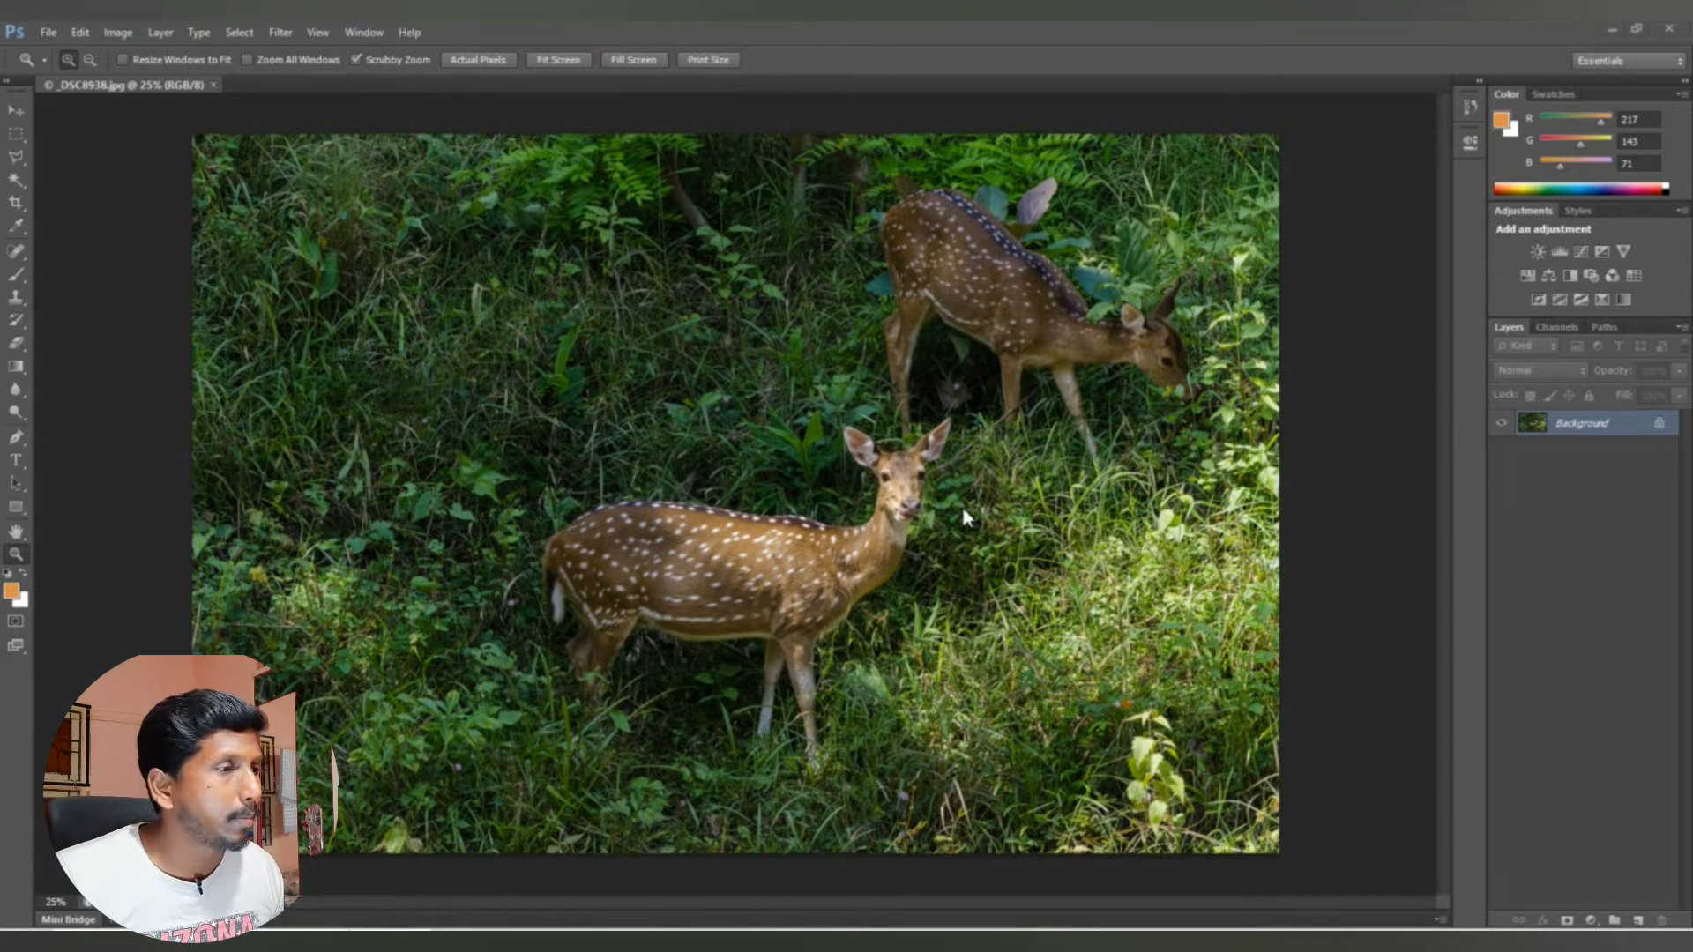
Step: Copy a rectangle of the upper-left grass to a new layer and move it over the upper-right deer
{"action": "left_click", "coordinate": [16, 134]}
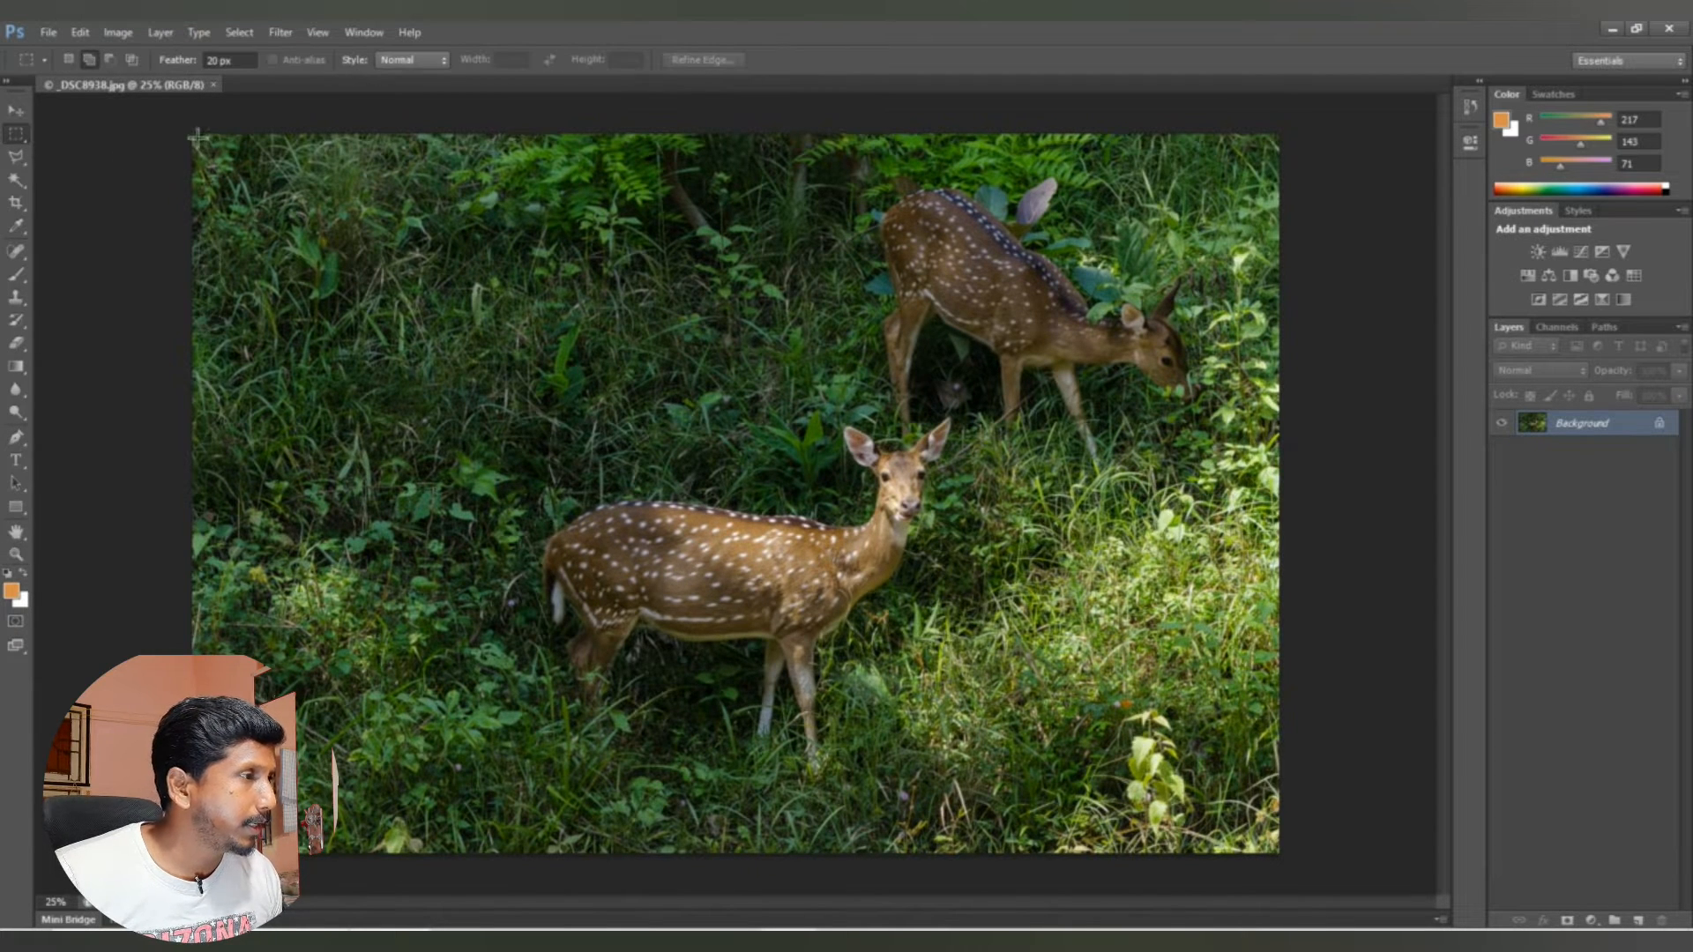
{"action": "left_click_drag", "start_coordinate": [197, 137], "coordinate": [703, 474]}
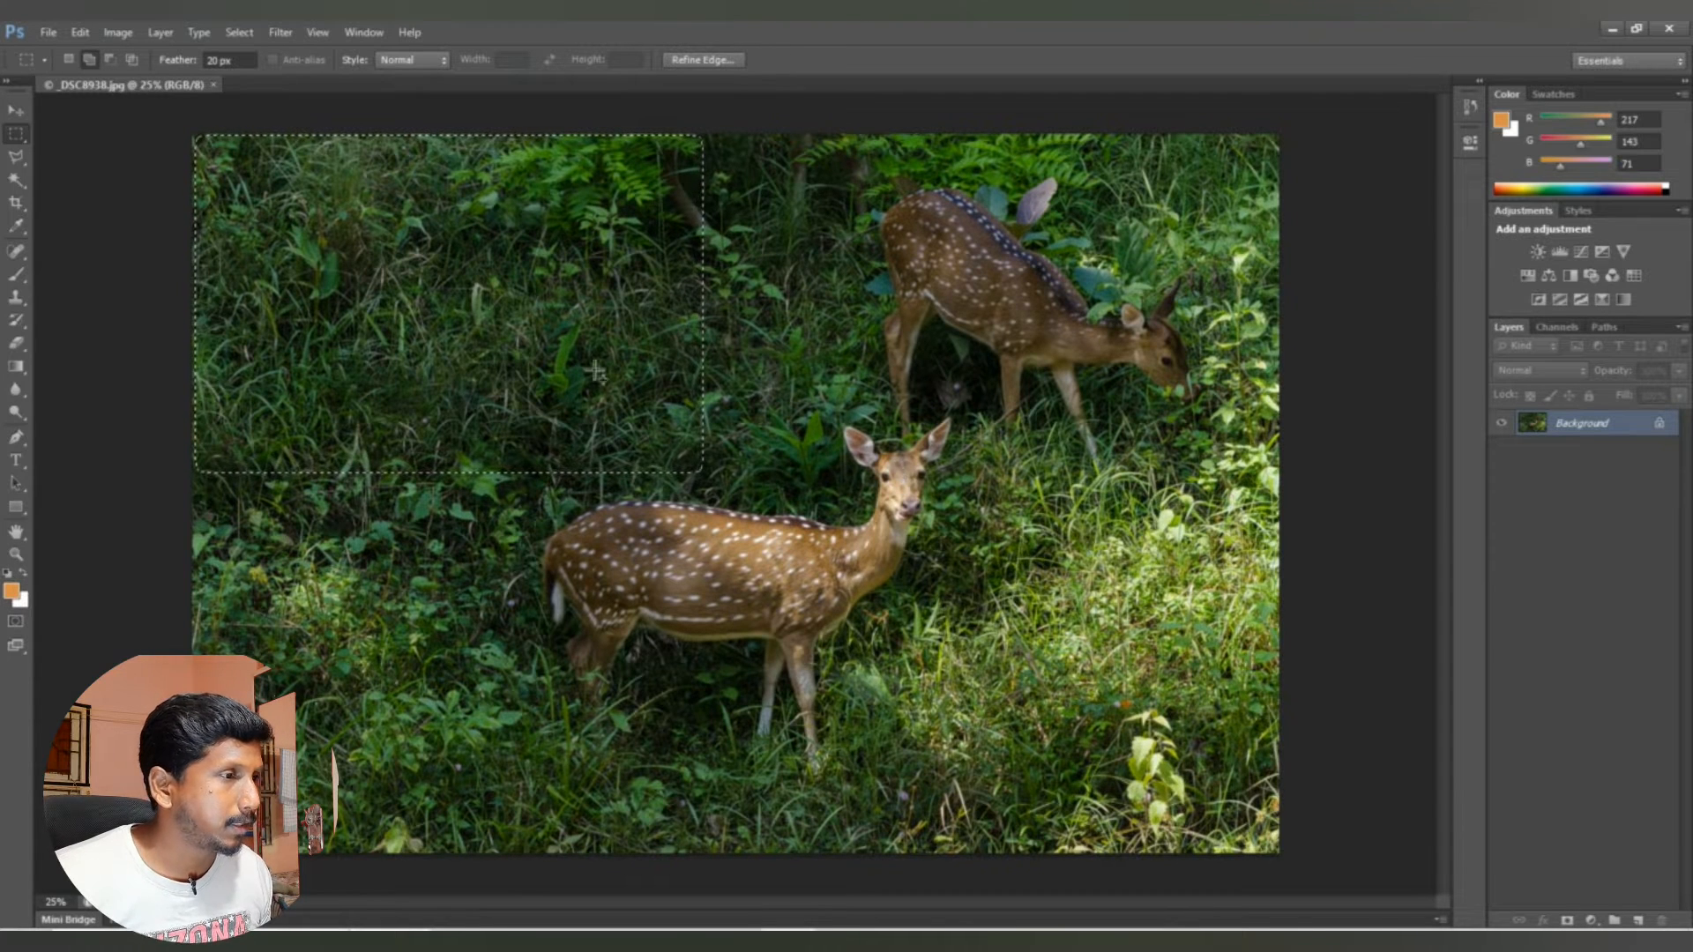
{"action": "key", "text": "ctrl+j"}
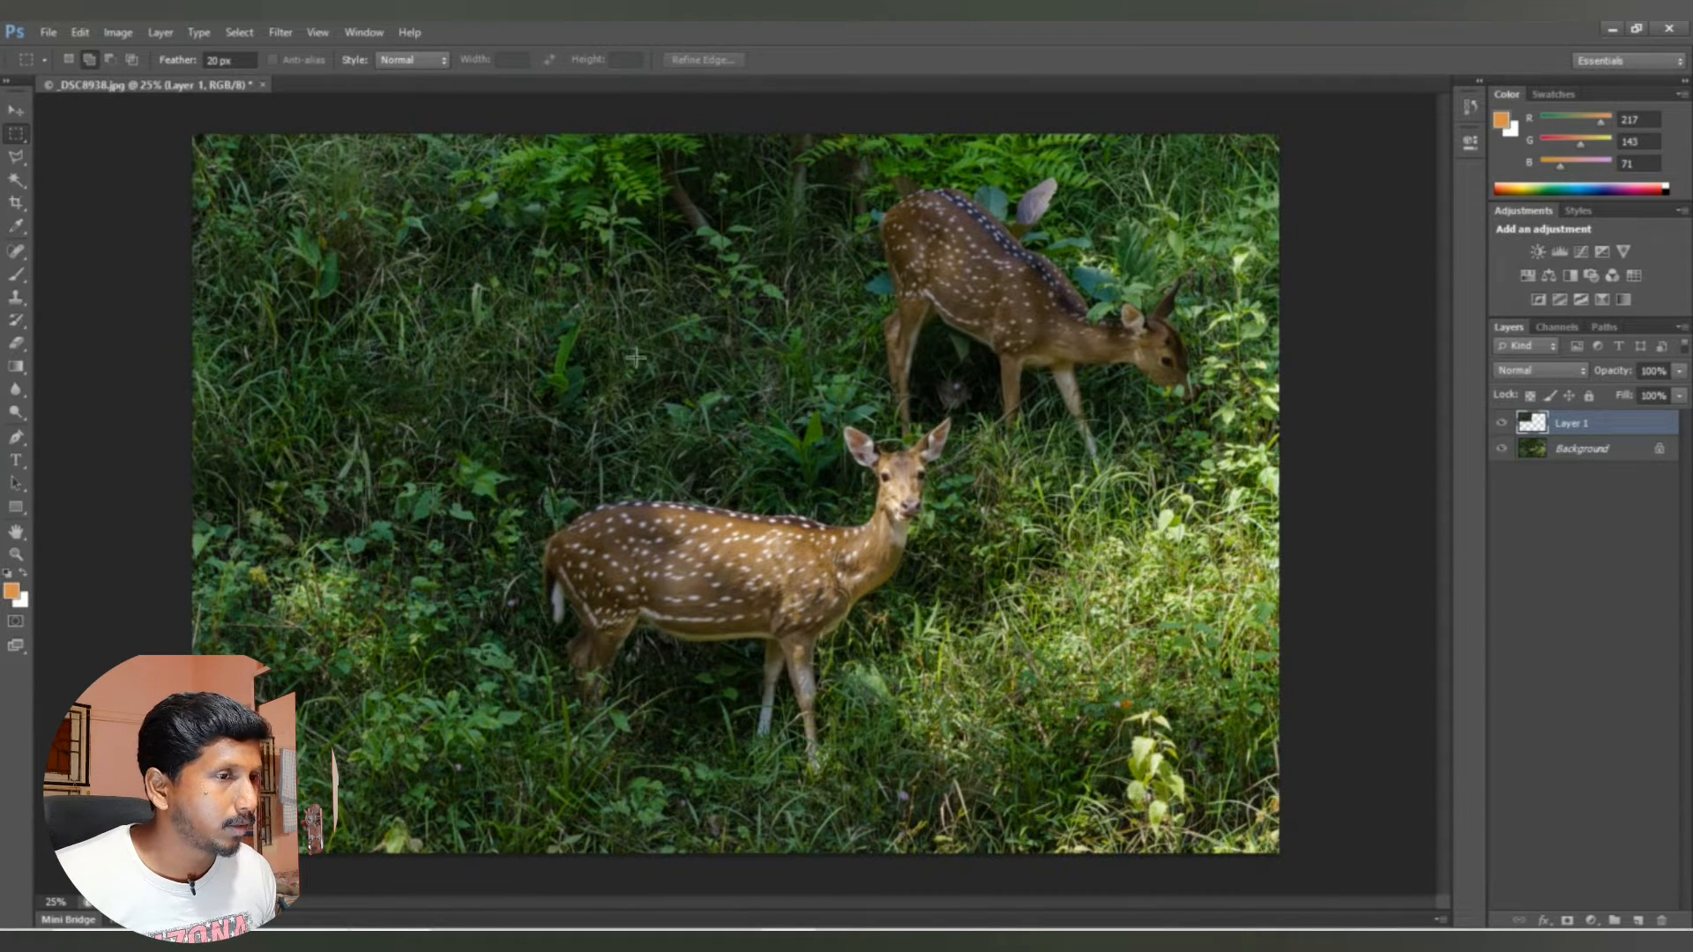
{"action": "key", "text": "v"}
{"action": "left_click_drag", "start_coordinate": [511, 352], "coordinate": [984, 357]}
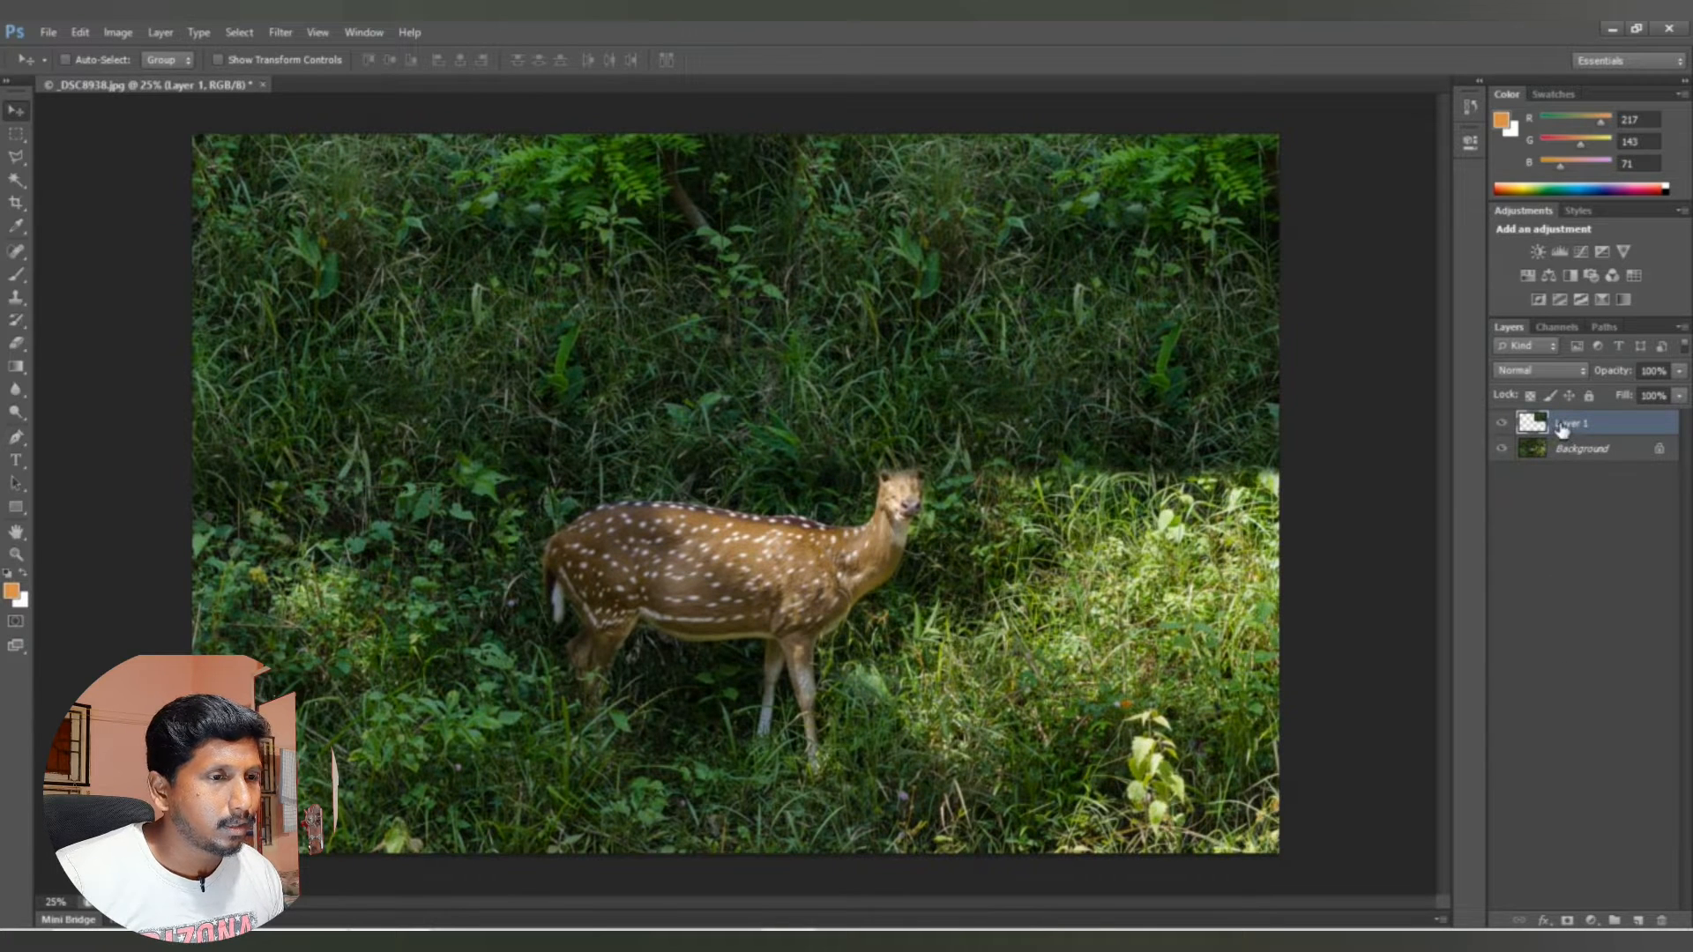
Step: Add a layer mask to the copied grass layer and check the brush's hardness and black foreground colour
{"action": "left_click", "coordinate": [1569, 920]}
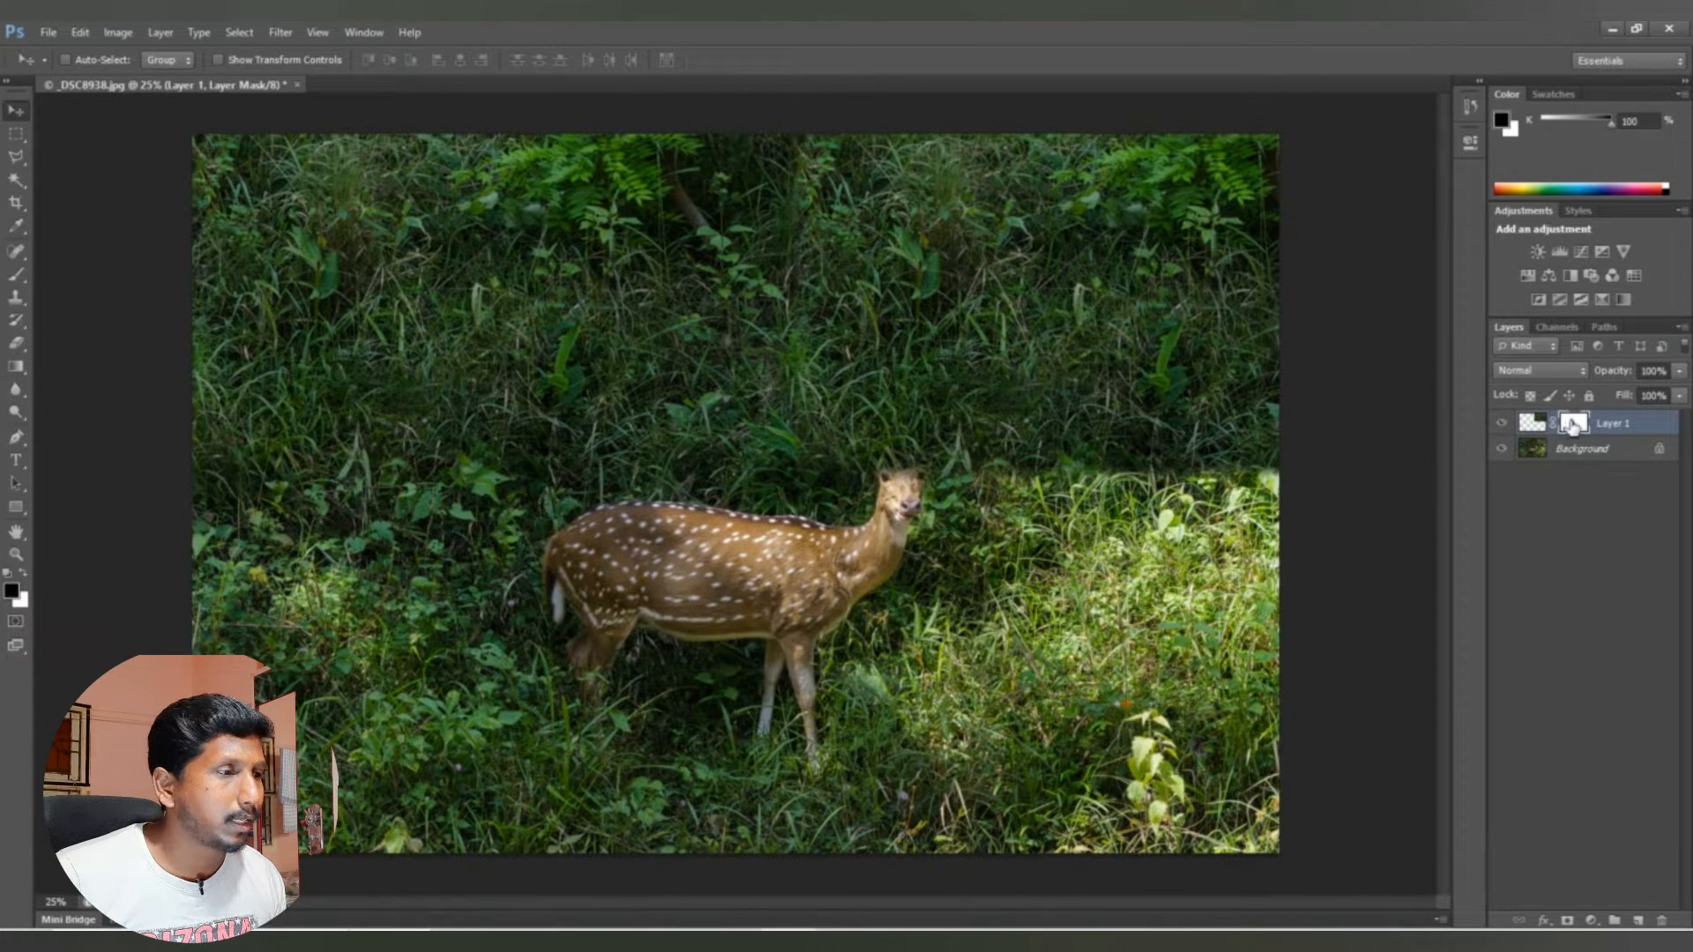
{"action": "left_click", "coordinate": [16, 275]}
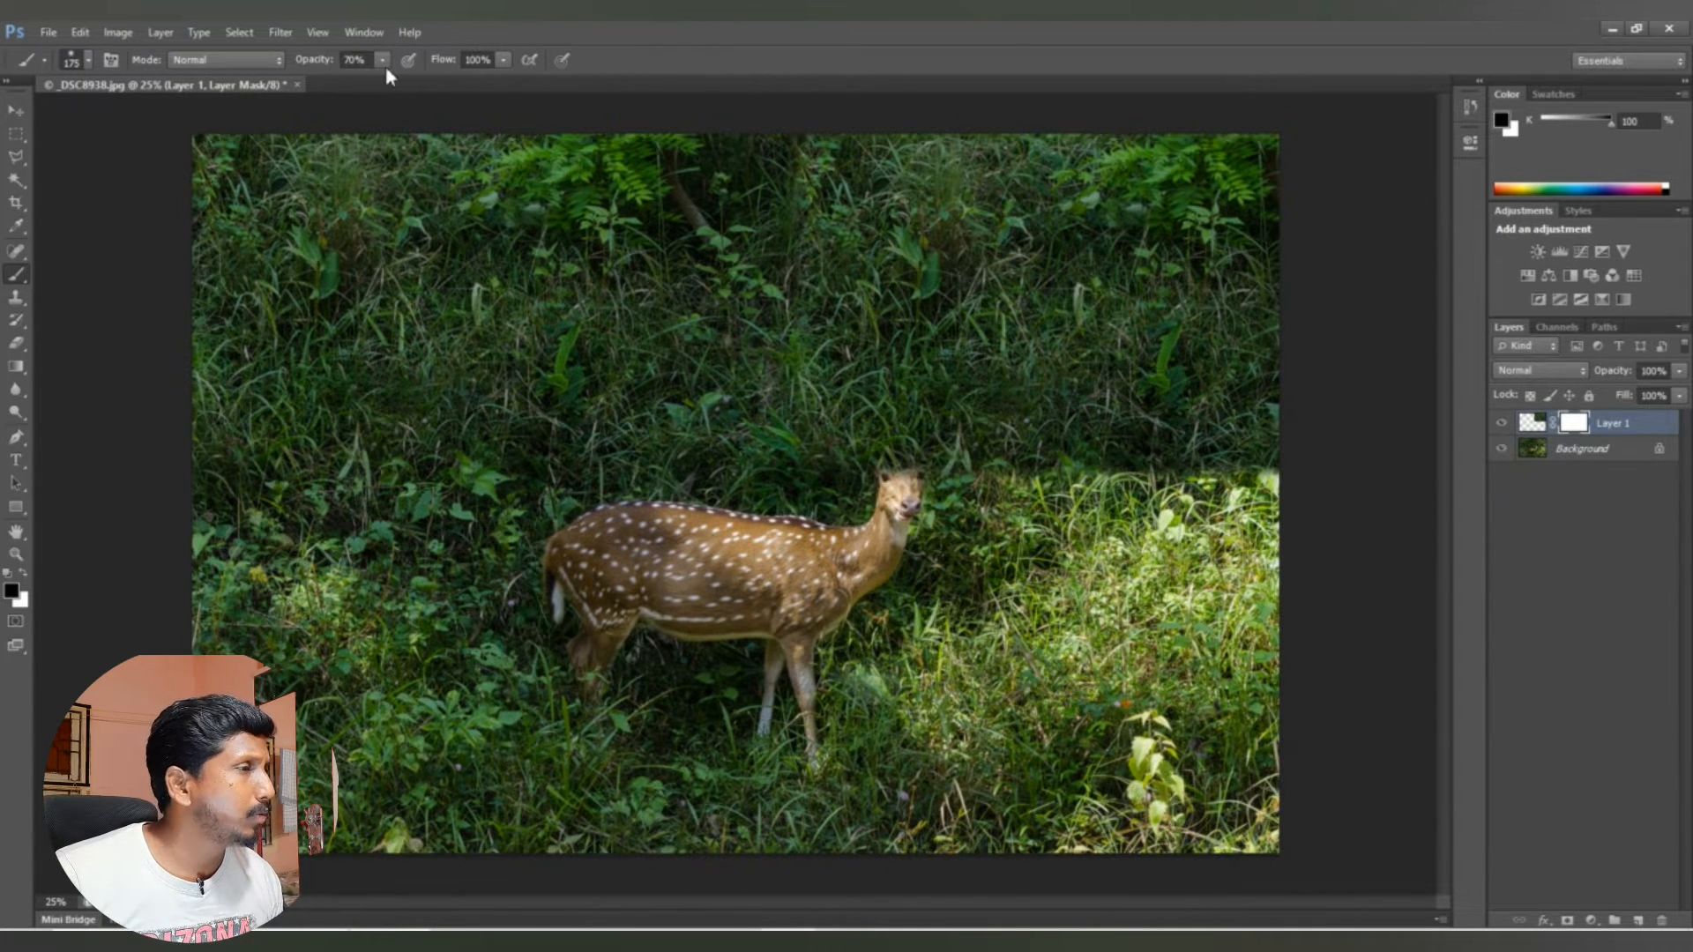
{"action": "left_click", "coordinate": [89, 60]}
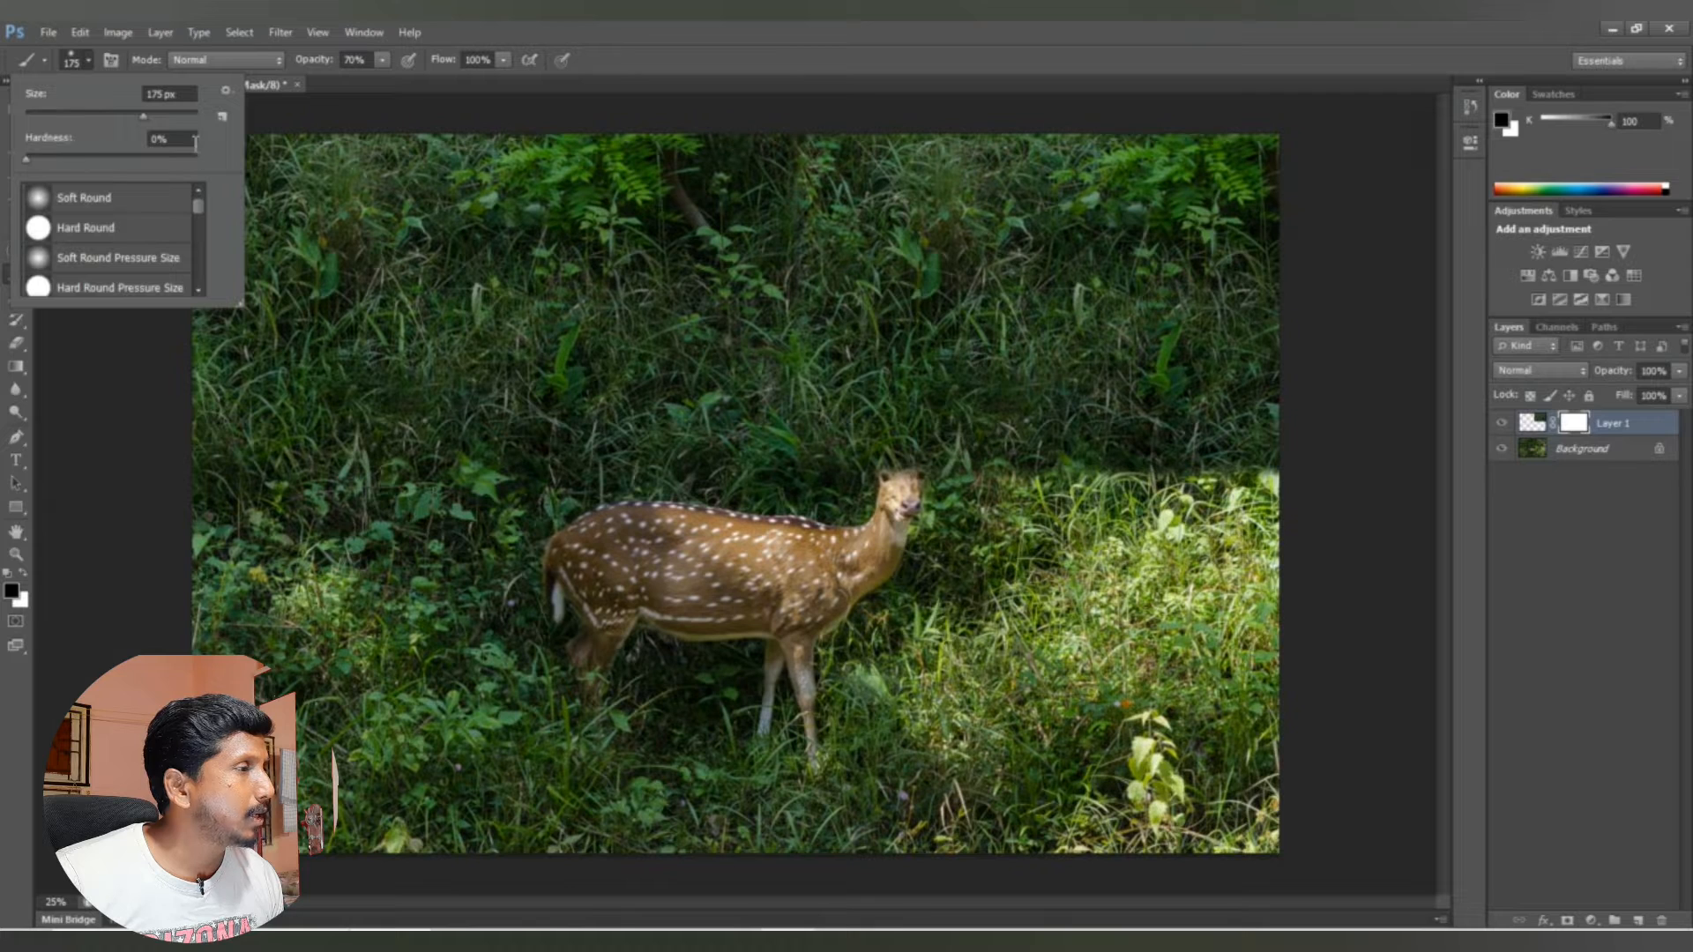
{"action": "left_click", "coordinate": [166, 138]}
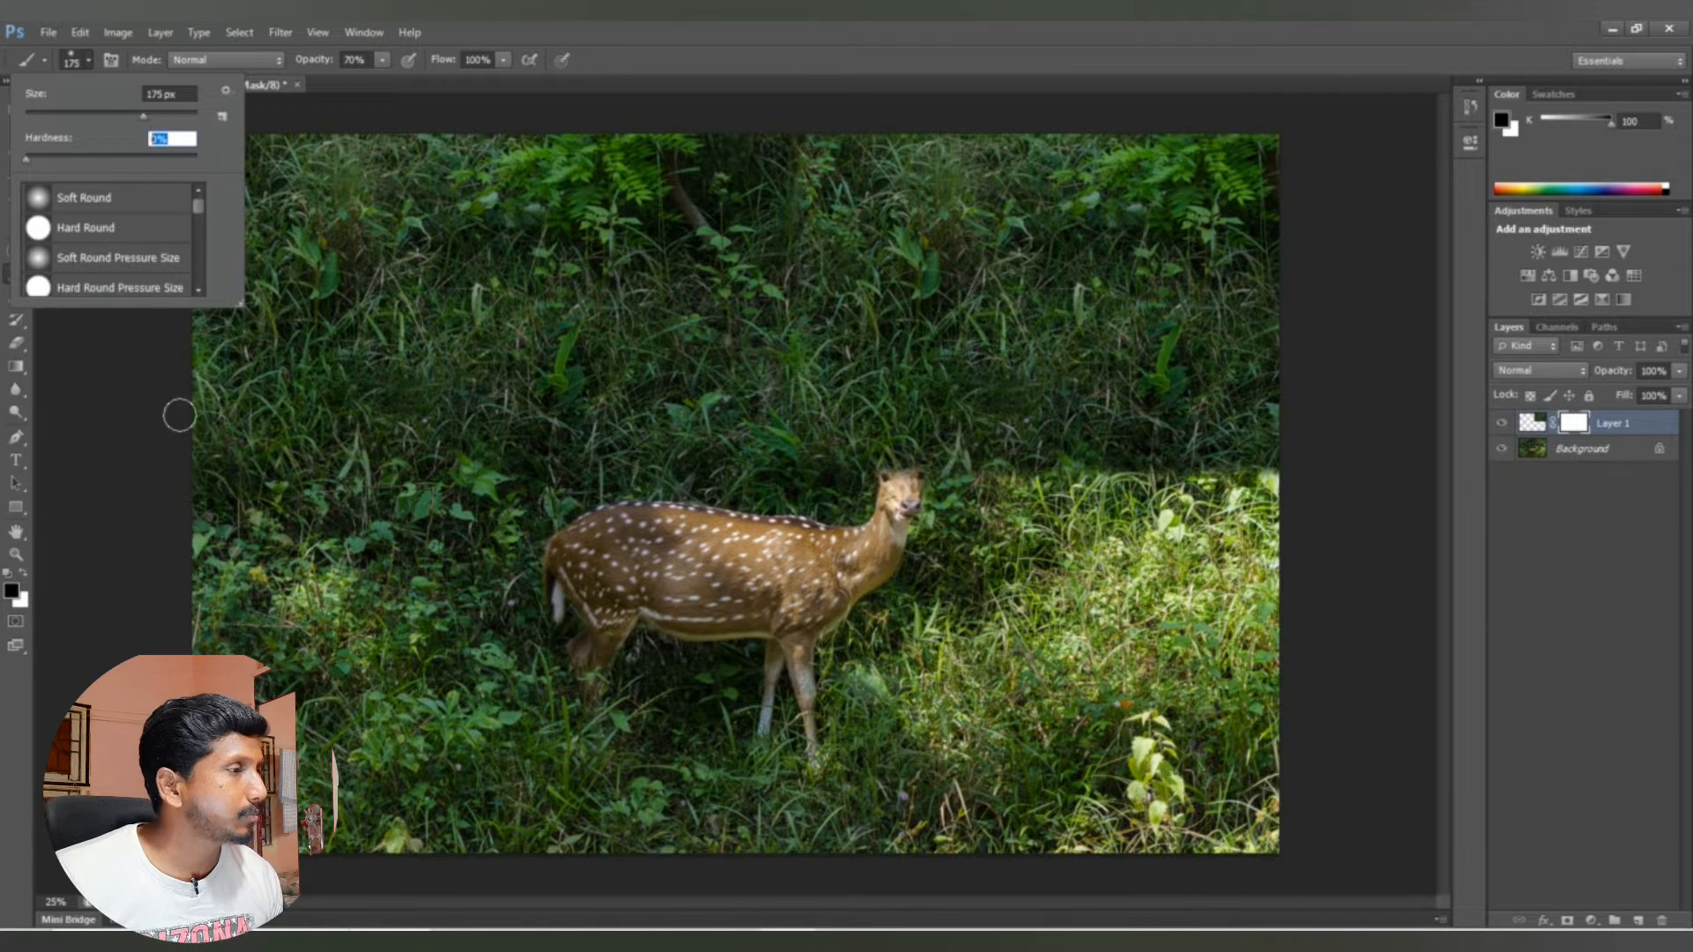
{"action": "left_click", "coordinate": [13, 593]}
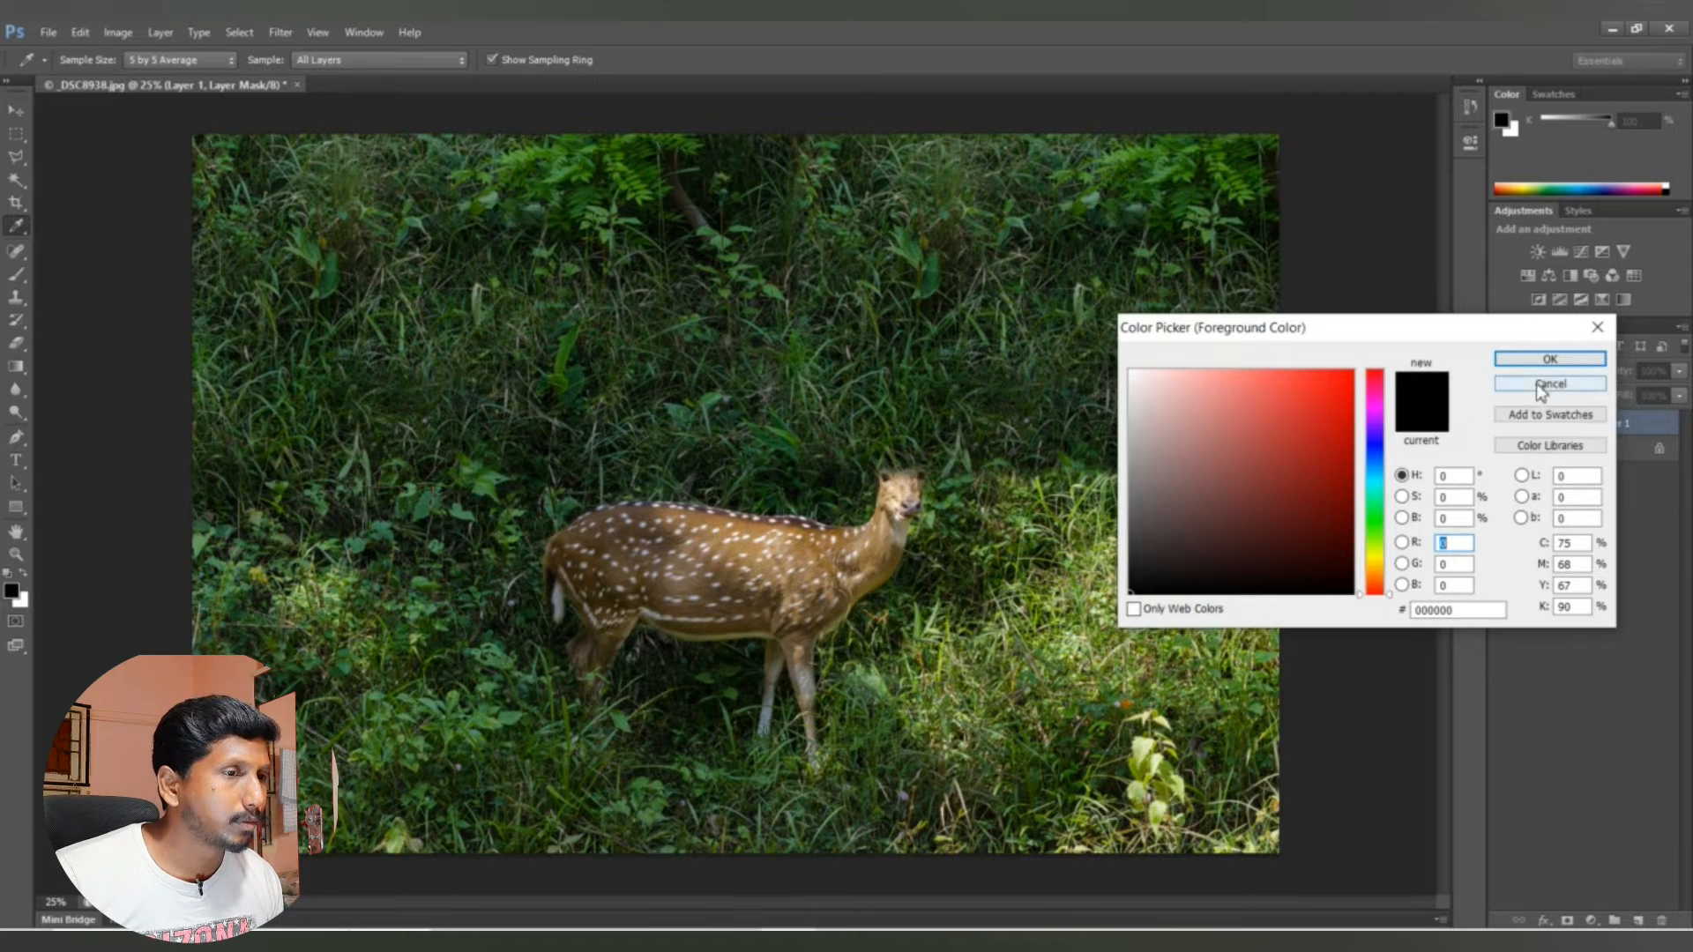
{"action": "left_click", "coordinate": [1540, 390]}
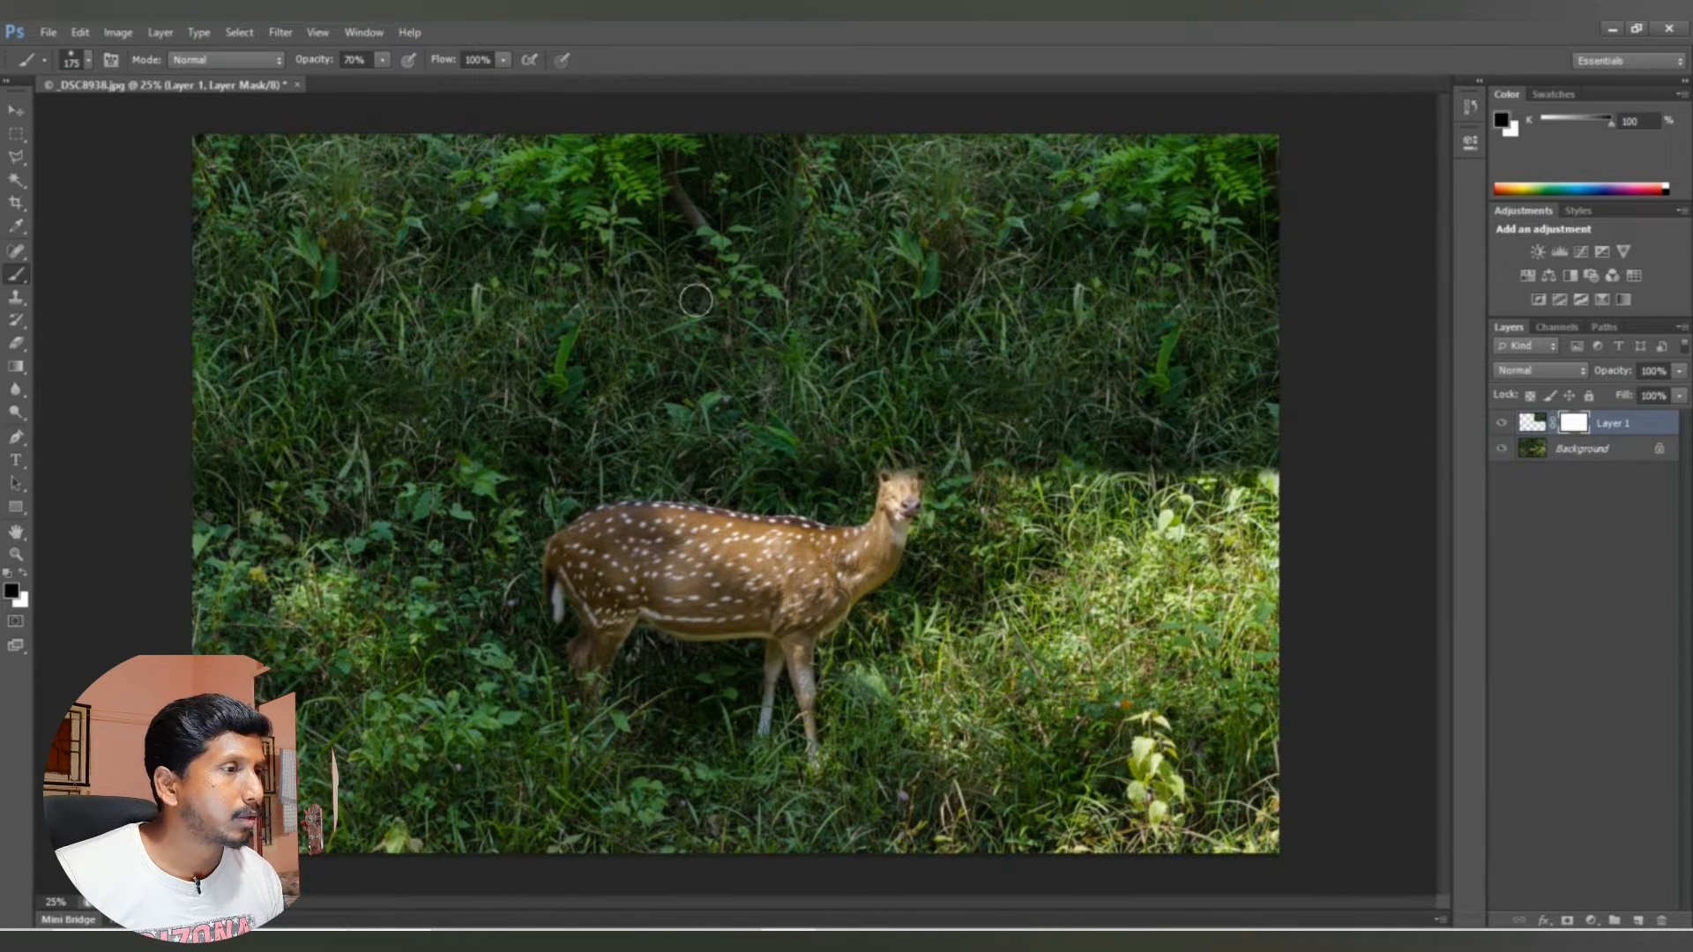
Step: Paint the mask black with a 300 px brush to reveal the front deer's ears and blend the patch's lower edge
{"action": "key", "text": "bracketright"}
{"action": "key", "text": "bracketright"}
{"action": "key", "text": "bracketright"}
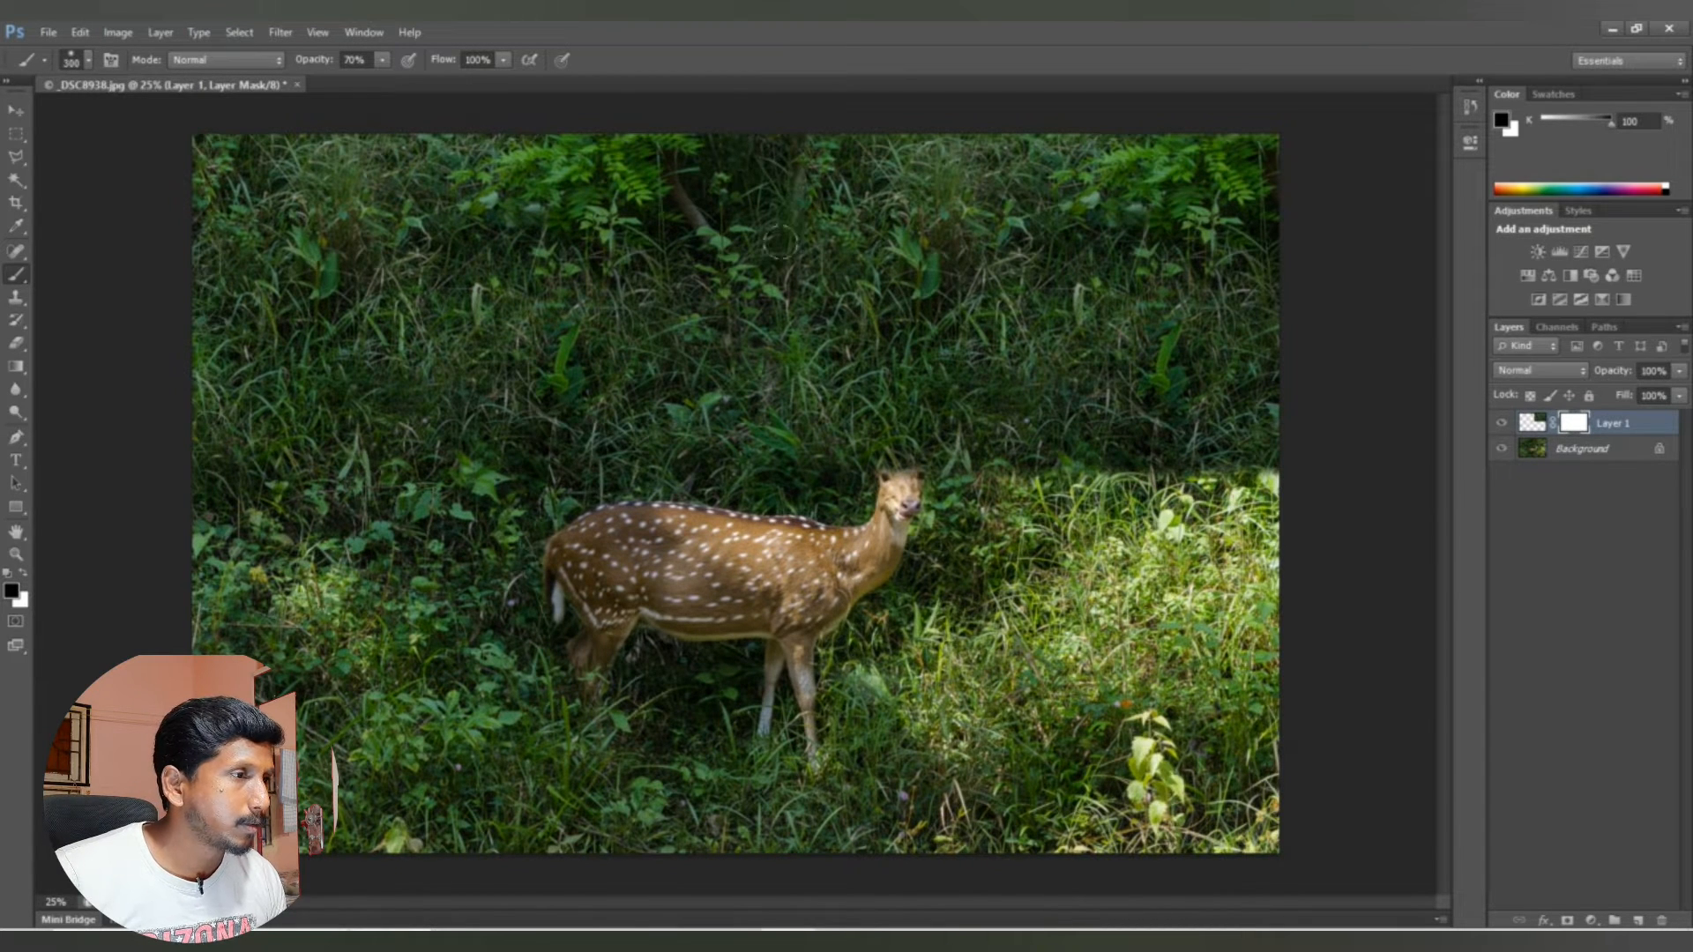
{"action": "mouse_move", "coordinate": [861, 454]}
{"action": "left_mouse_down"}
{"action": "mouse_move", "coordinate": [932, 444]}
{"action": "mouse_move", "coordinate": [842, 440]}
{"action": "mouse_move", "coordinate": [915, 428]}
{"action": "mouse_move", "coordinate": [1014, 454]}
{"action": "mouse_move", "coordinate": [1265, 449]}
{"action": "mouse_move", "coordinate": [1183, 467]}
{"action": "left_mouse_up"}
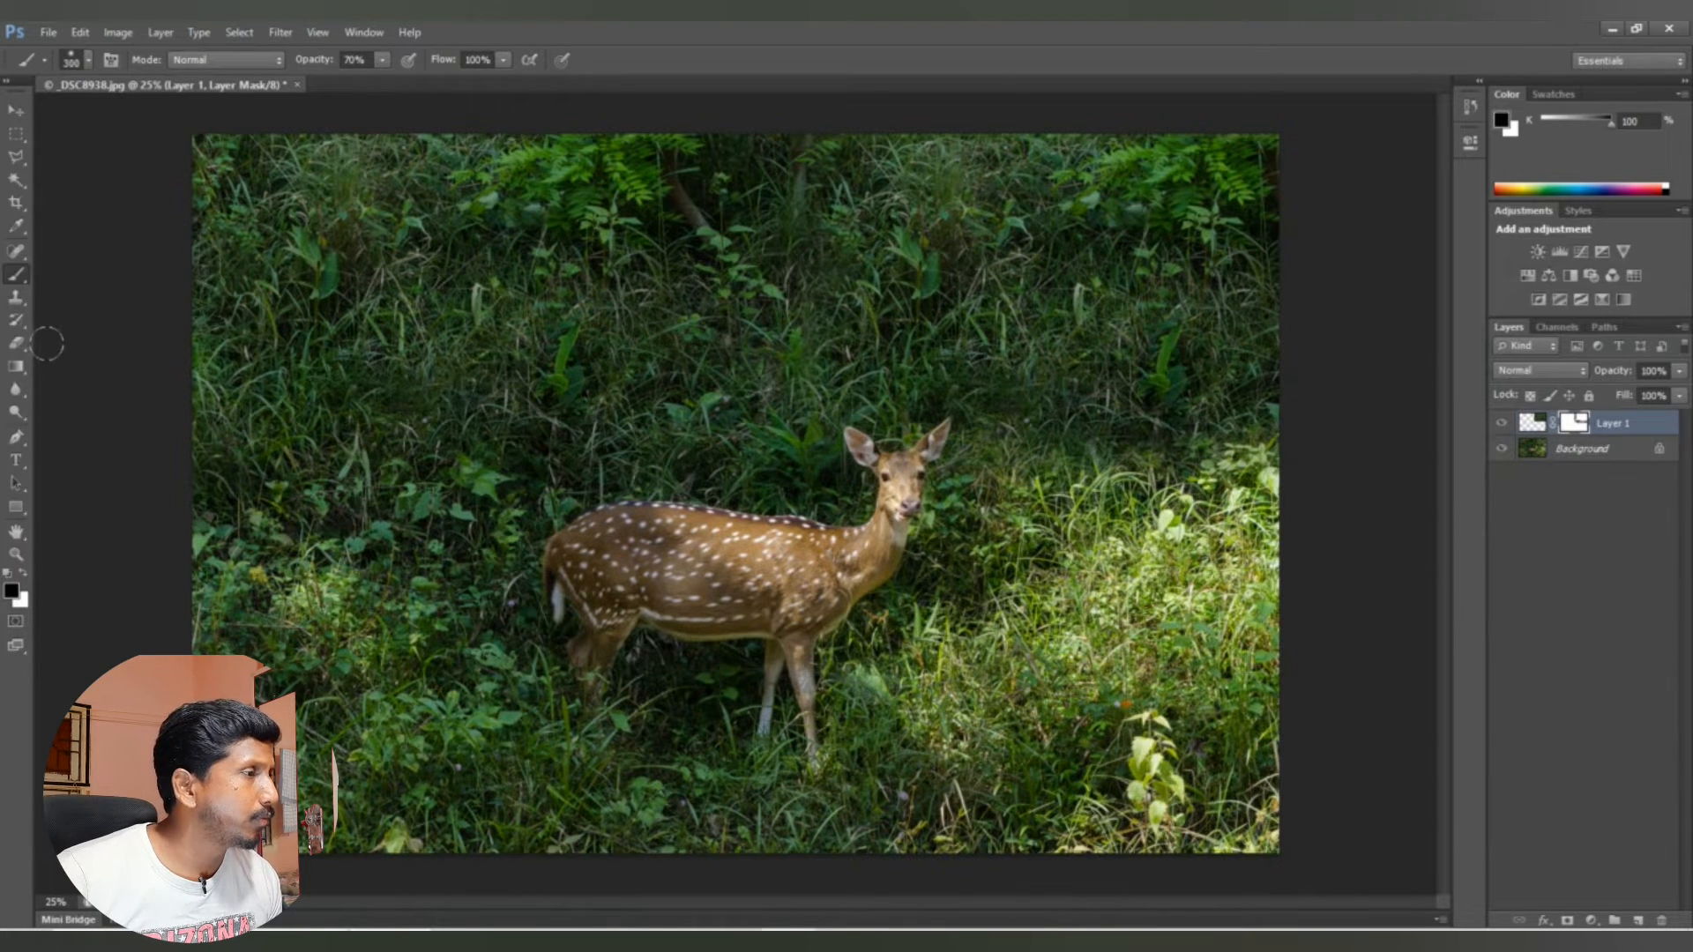
Step: Clone sunlit grass sampled from the Background layer onto Layer 1, just beside the front deer's head
{"action": "left_click", "coordinate": [18, 300]}
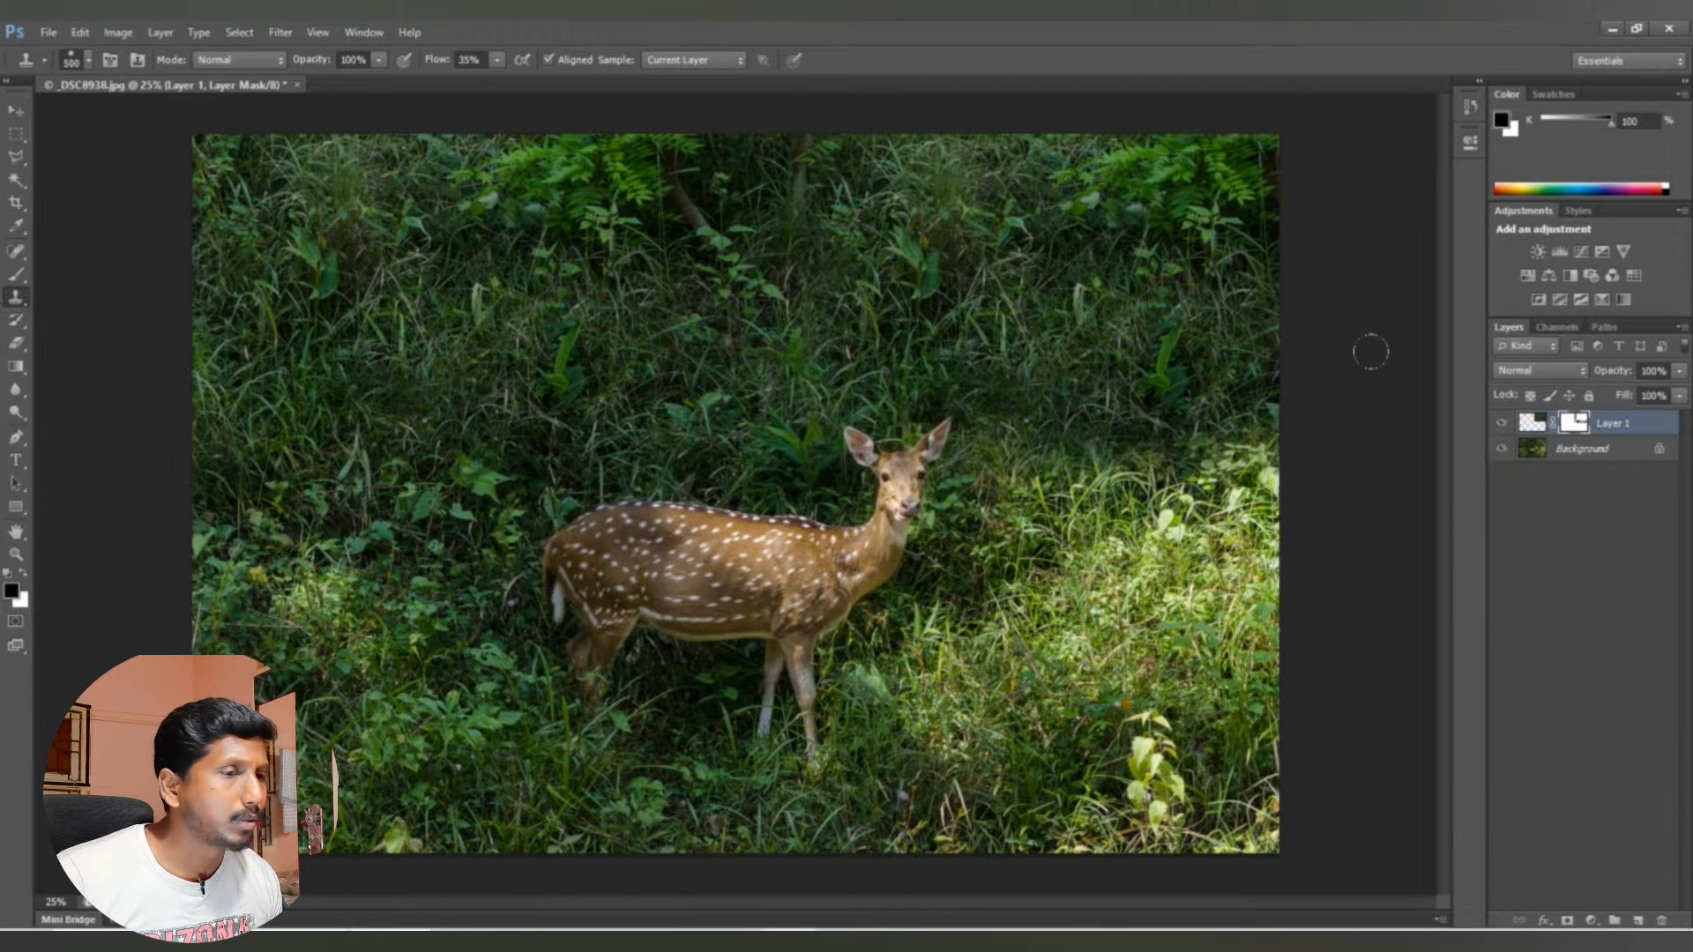
{"action": "left_click", "coordinate": [1555, 458]}
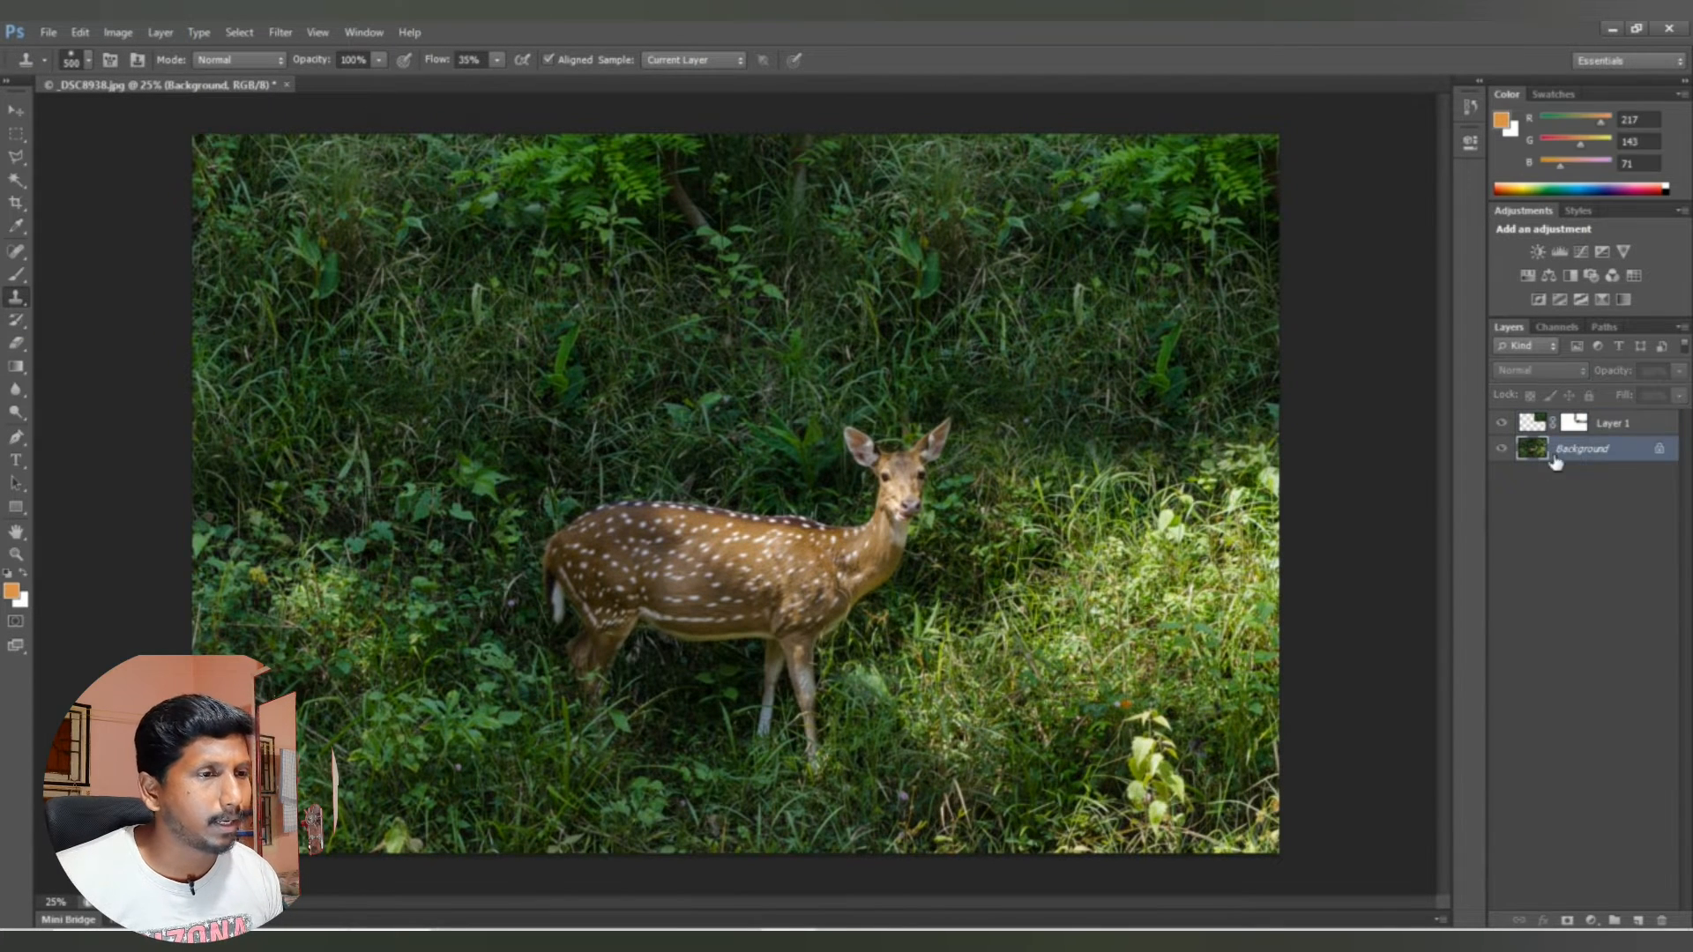
{"action": "left_click", "coordinate": [1144, 538], "text": "alt"}
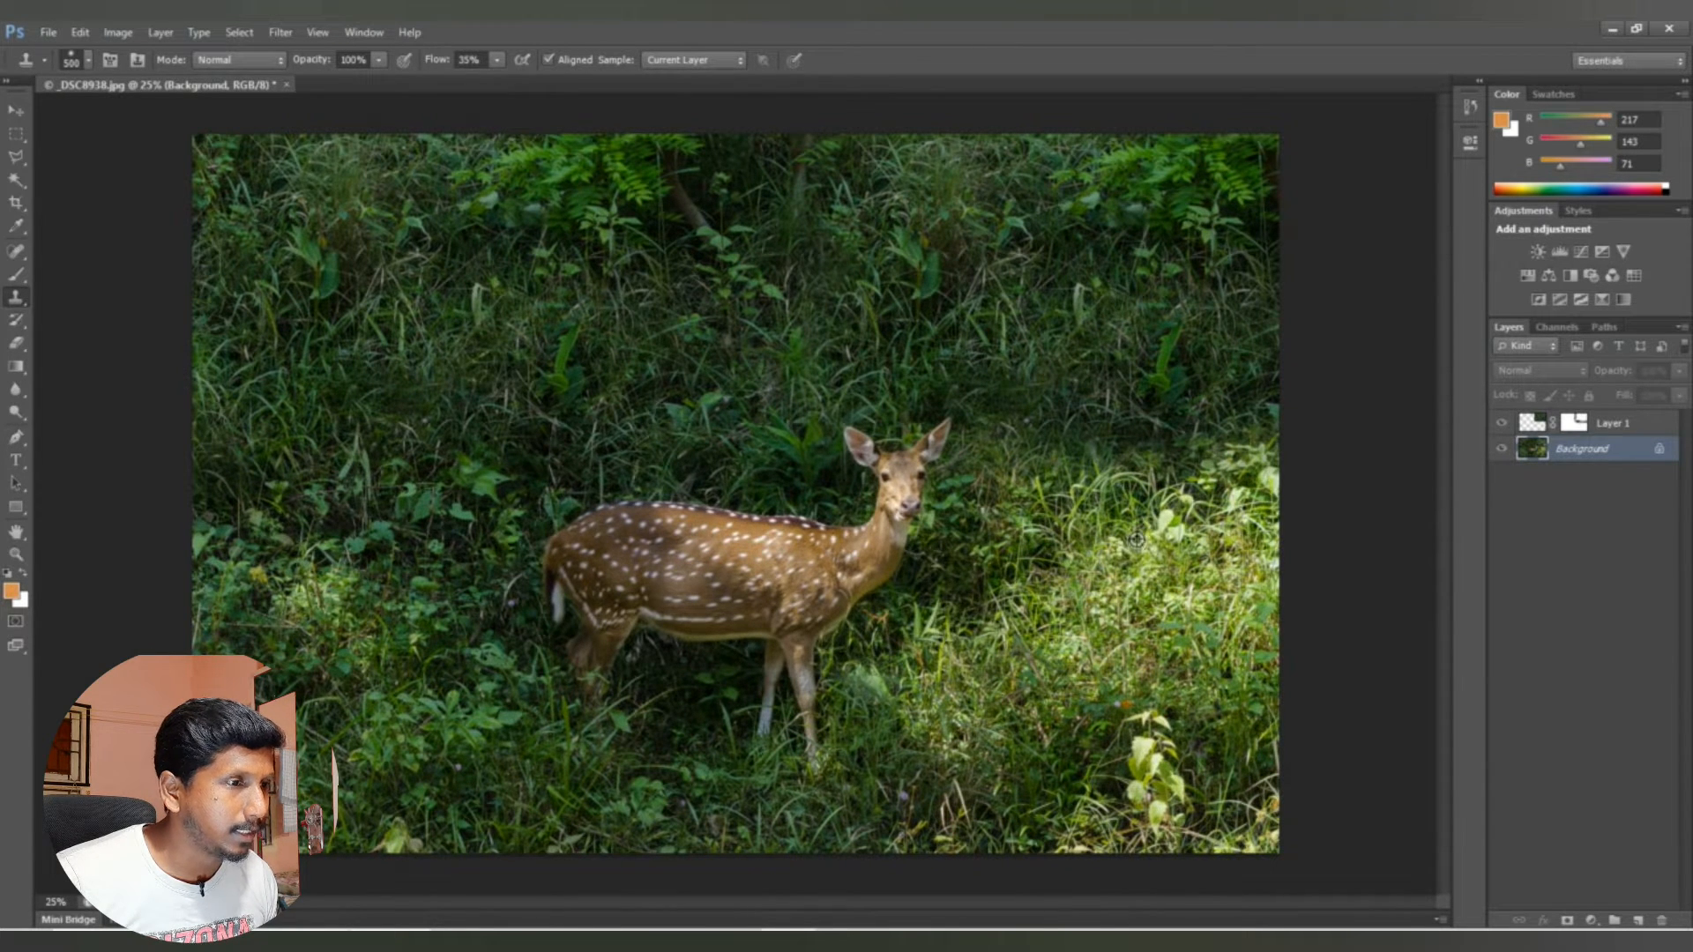
{"action": "left_click", "coordinate": [1539, 426]}
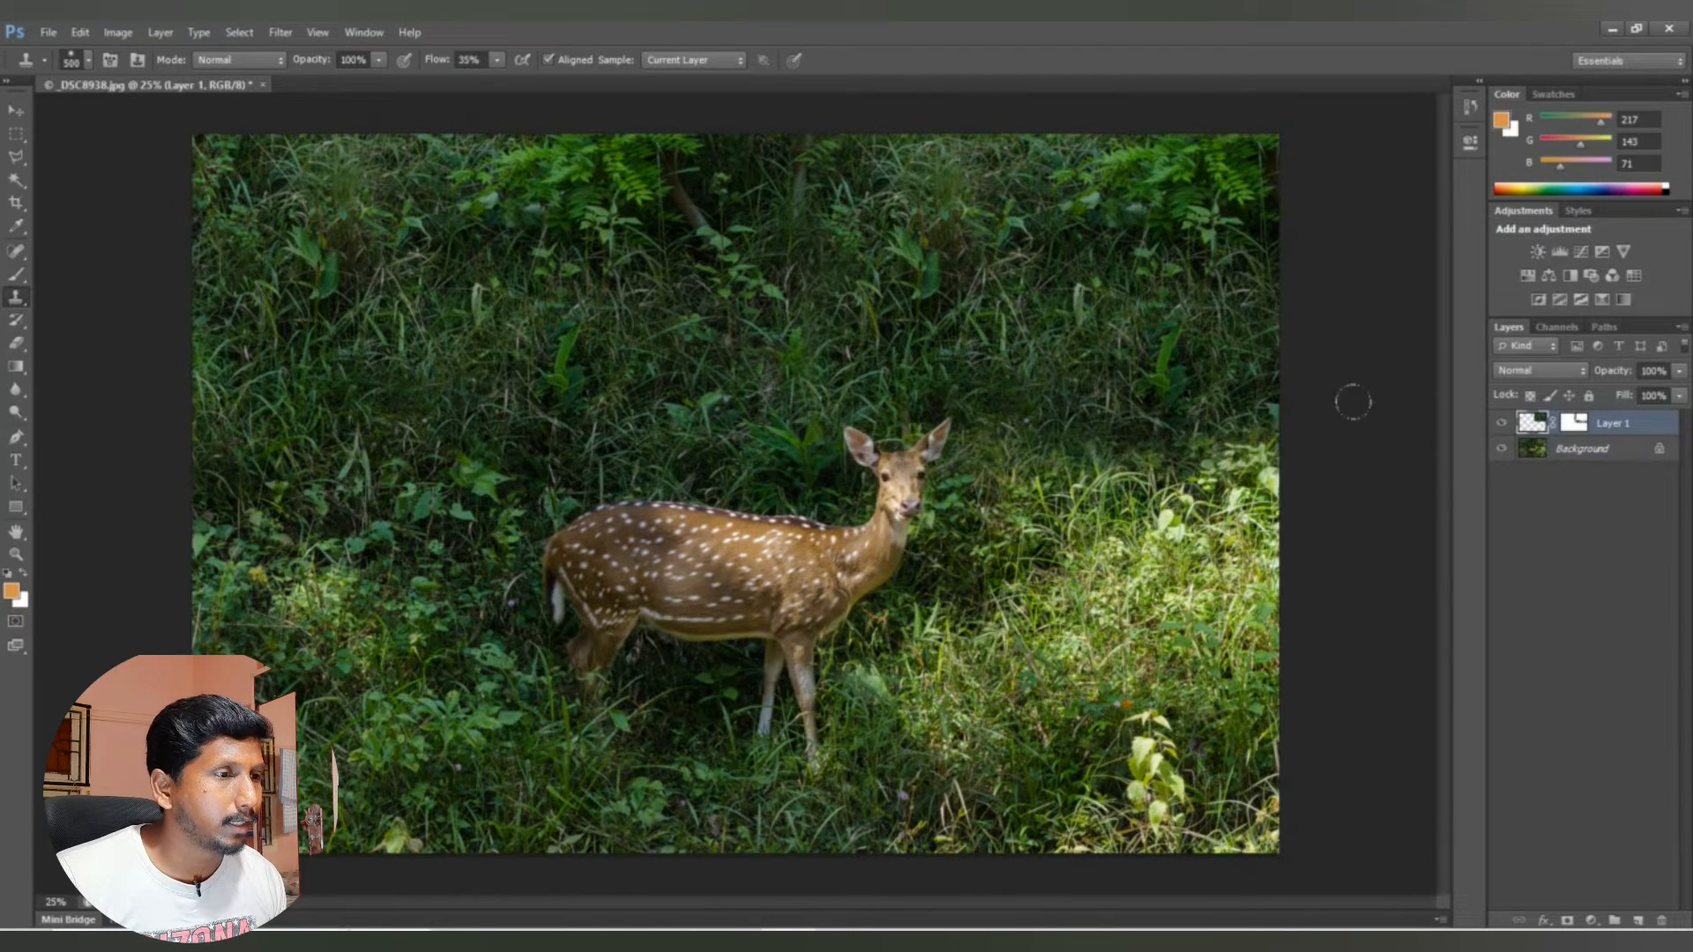
{"action": "mouse_move", "coordinate": [947, 466]}
{"action": "left_mouse_down"}
{"action": "mouse_move", "coordinate": [1116, 399]}
{"action": "mouse_move", "coordinate": [1018, 411]}
{"action": "left_mouse_up"}
{"action": "mouse_move", "coordinate": [1118, 430]}
{"action": "left_mouse_down"}
{"action": "mouse_move", "coordinate": [1157, 441]}
{"action": "mouse_move", "coordinate": [1003, 400]}
{"action": "mouse_move", "coordinate": [964, 371]}
{"action": "mouse_move", "coordinate": [1018, 402]}
{"action": "left_mouse_up"}
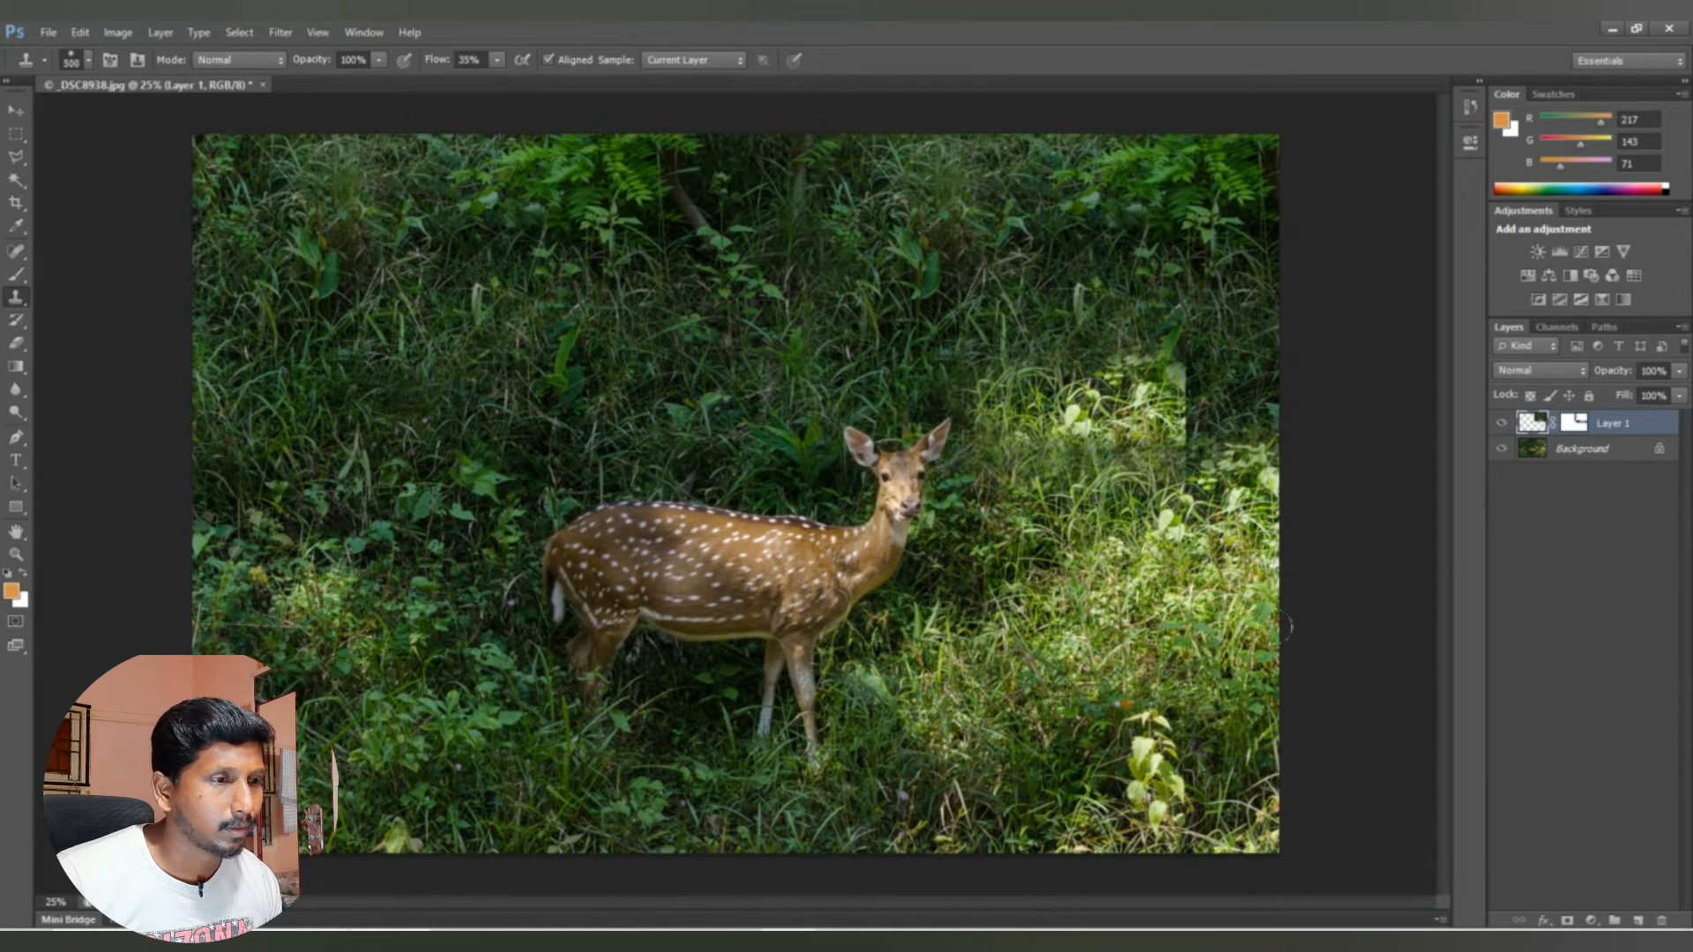
Step: Paint black on Layer 1's mask along the cloned grass patch's hard right edge, then undo the extra upper stroke
{"action": "left_click", "coordinate": [1577, 423]}
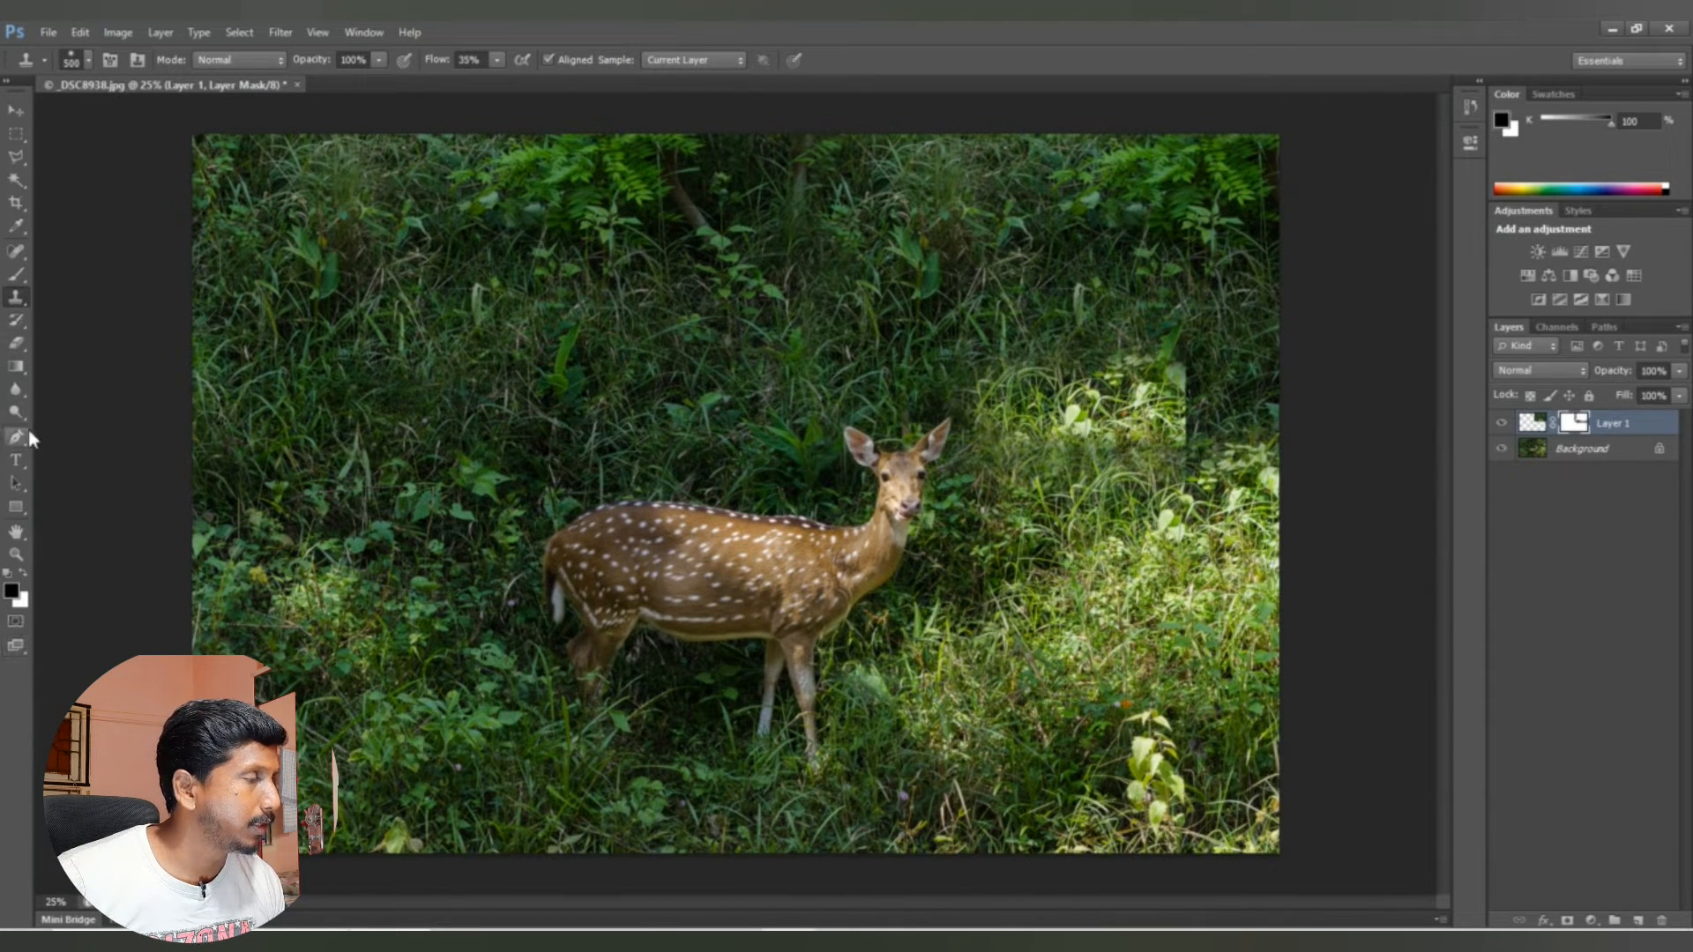
{"action": "left_click", "coordinate": [17, 276]}
{"action": "left_click_drag", "start_coordinate": [1184, 346], "coordinate": [1194, 446]}
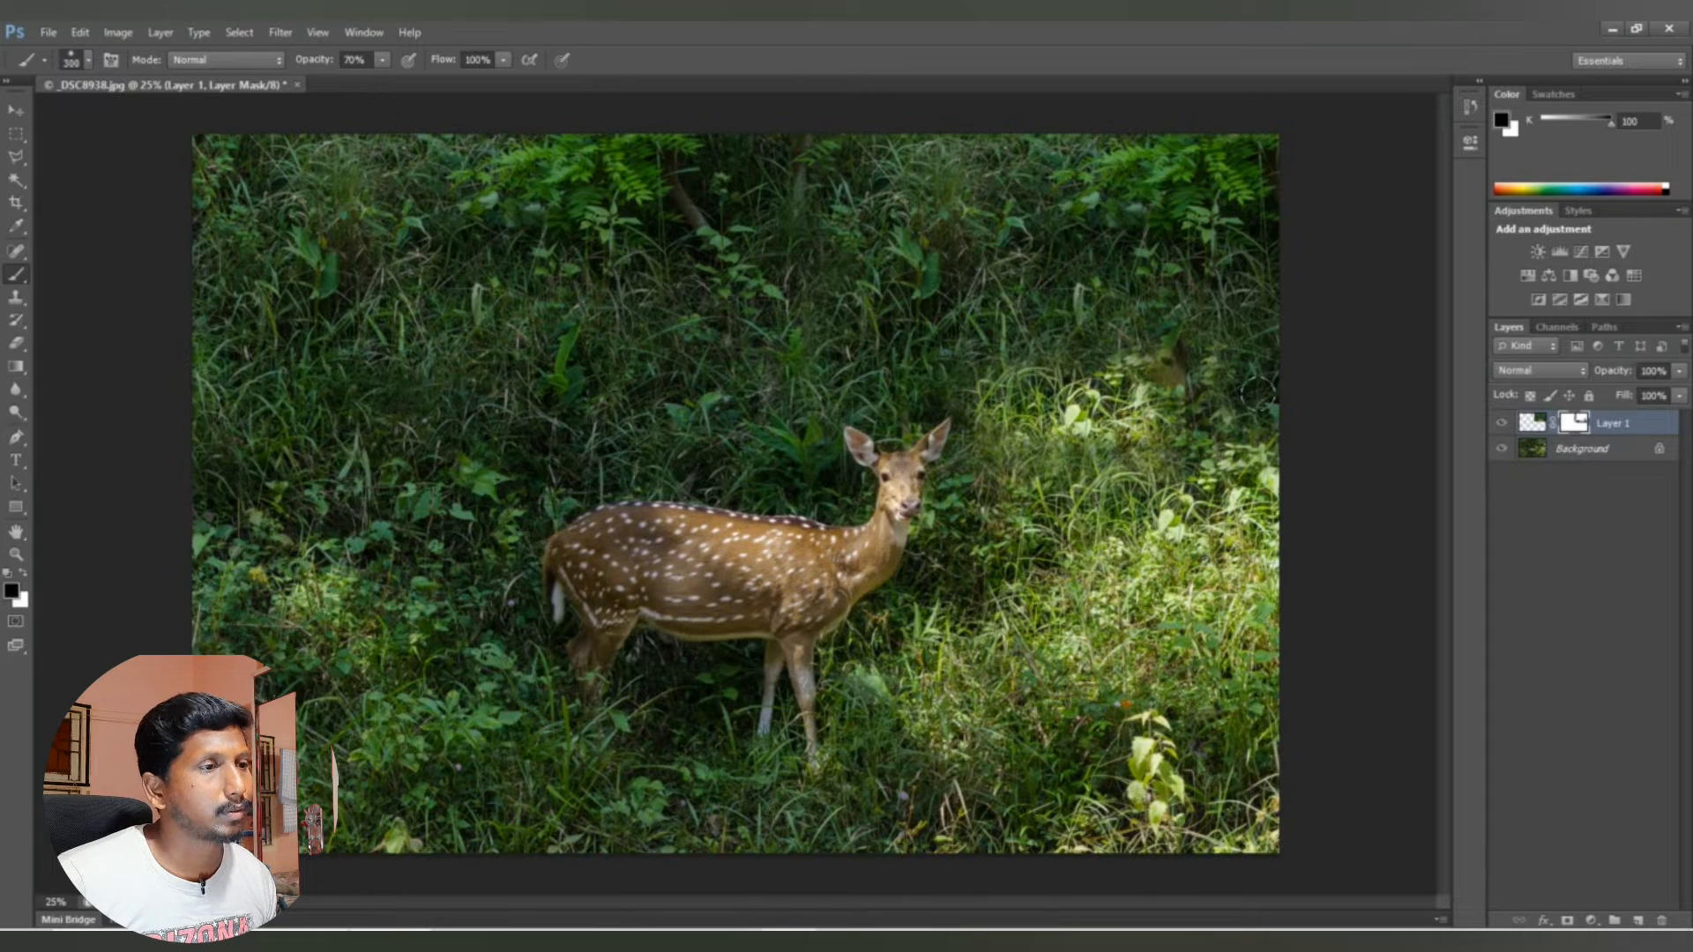
{"action": "mouse_move", "coordinate": [1178, 364]}
{"action": "left_mouse_down"}
{"action": "mouse_move", "coordinate": [1165, 404]}
{"action": "mouse_move", "coordinate": [1184, 448]}
{"action": "mouse_move", "coordinate": [1219, 319]}
{"action": "mouse_move", "coordinate": [1185, 185]}
{"action": "mouse_move", "coordinate": [1175, 323]}
{"action": "left_mouse_up"}
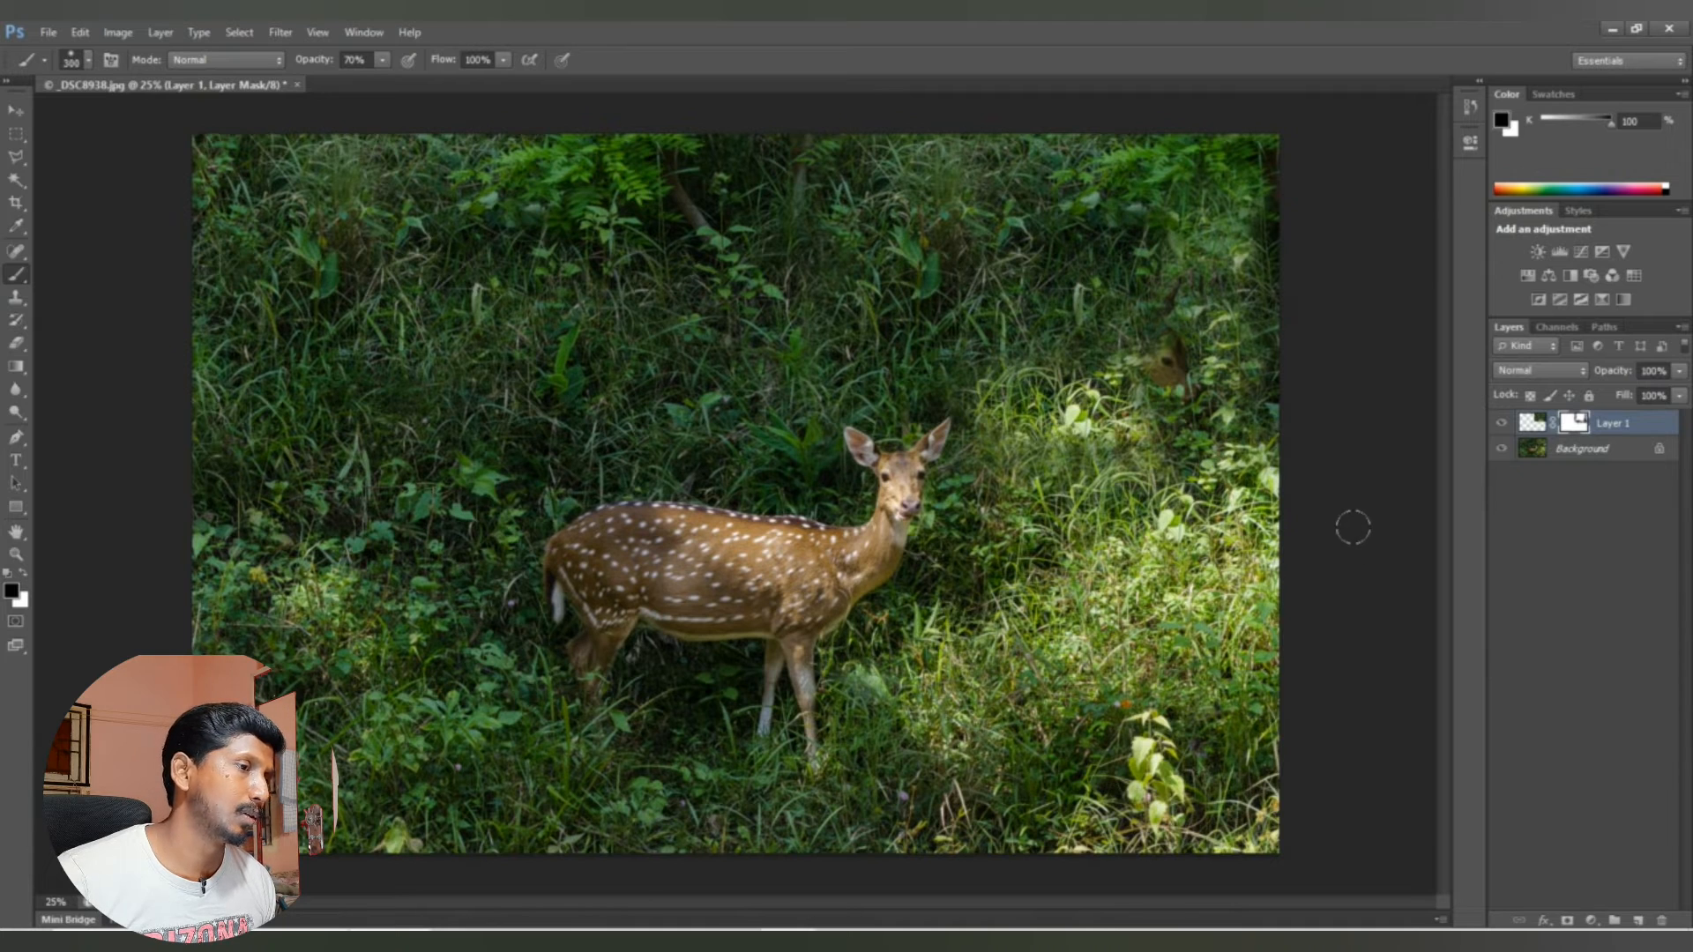
{"action": "key", "text": "ctrl+z"}
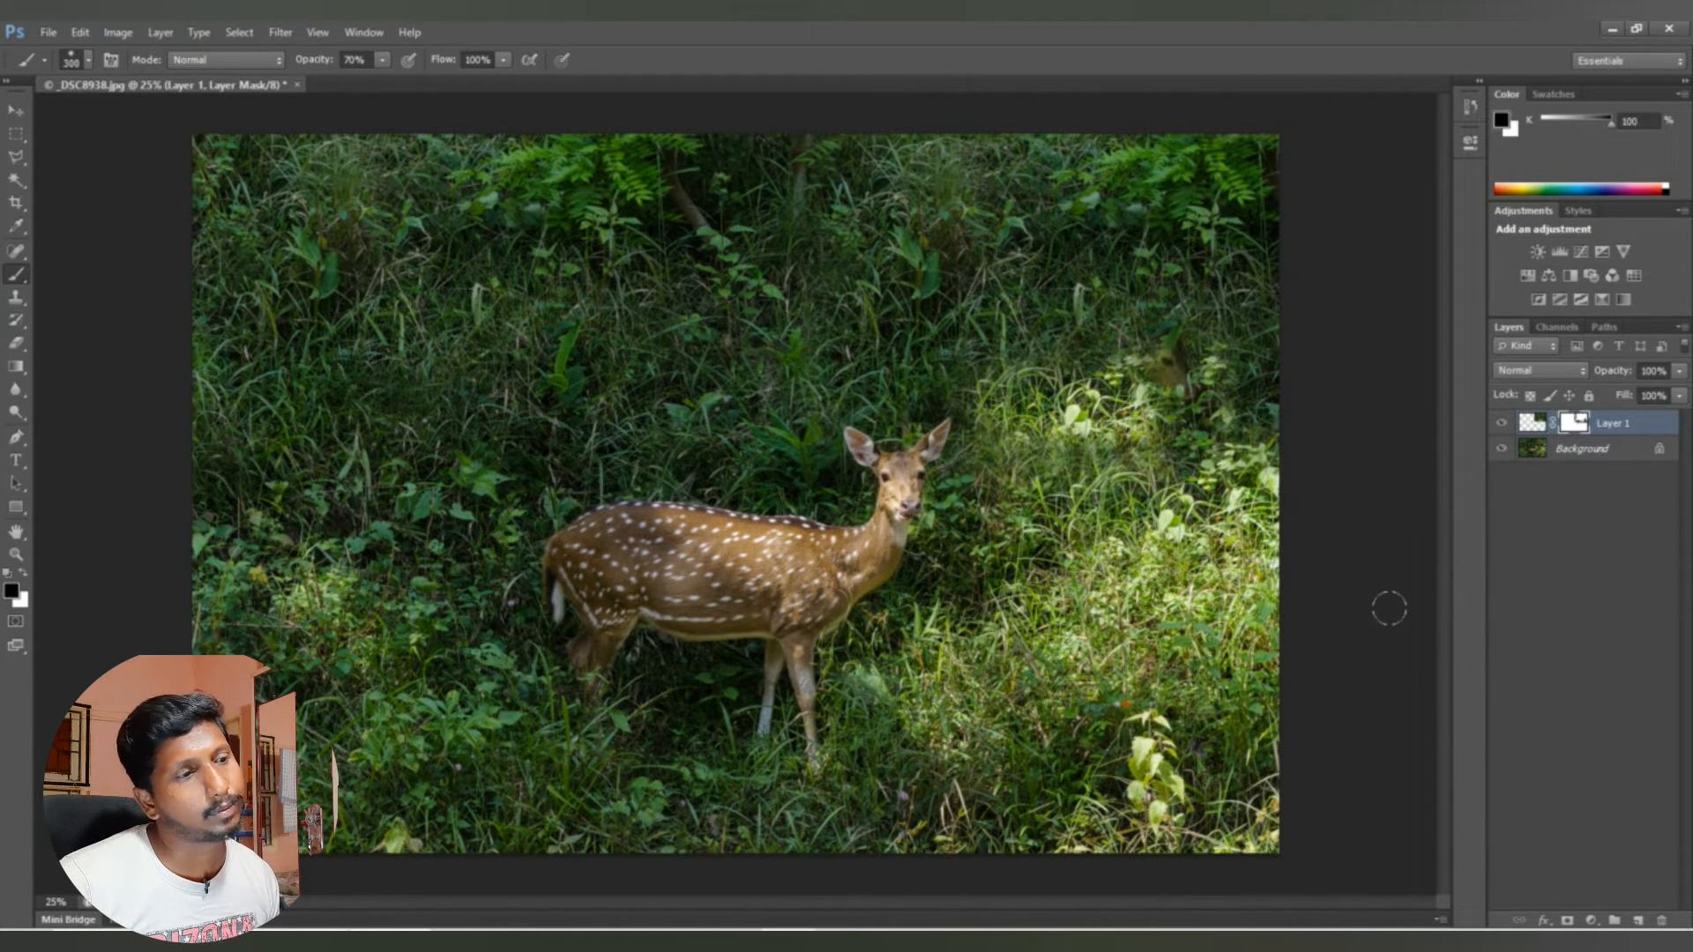
Step: Examine the exposed remains of the removed deer's head up close, comparing the image with Layer 1 hidden and shown
{"action": "key", "text": "z"}
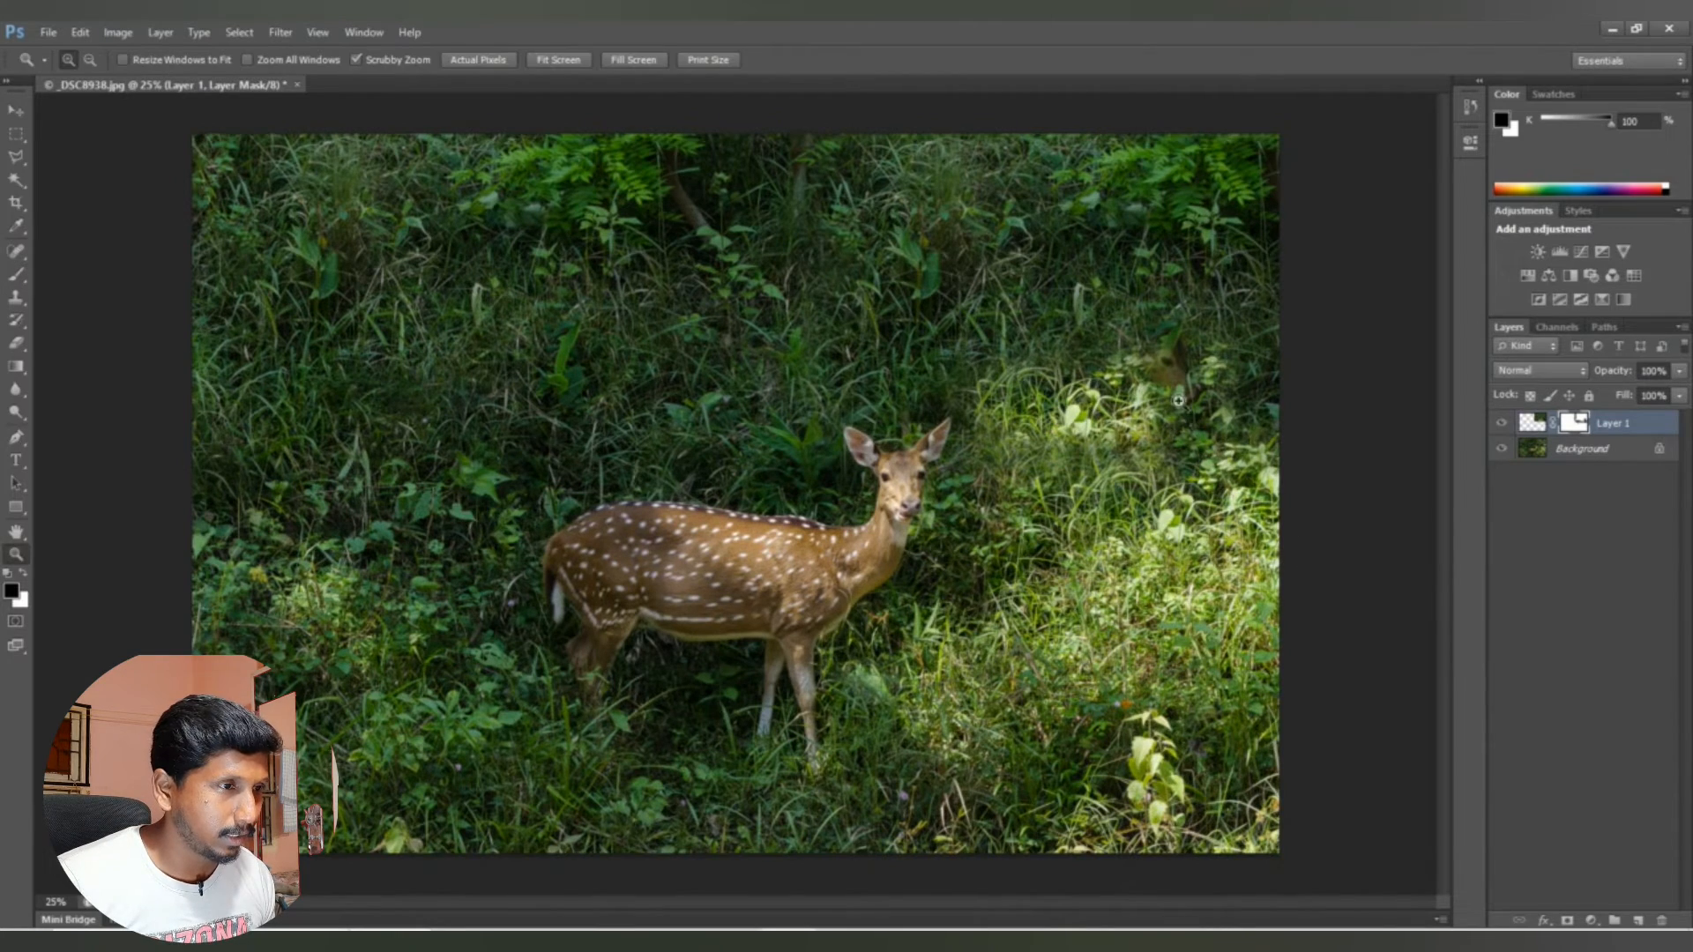
{"action": "left_click", "coordinate": [1176, 392]}
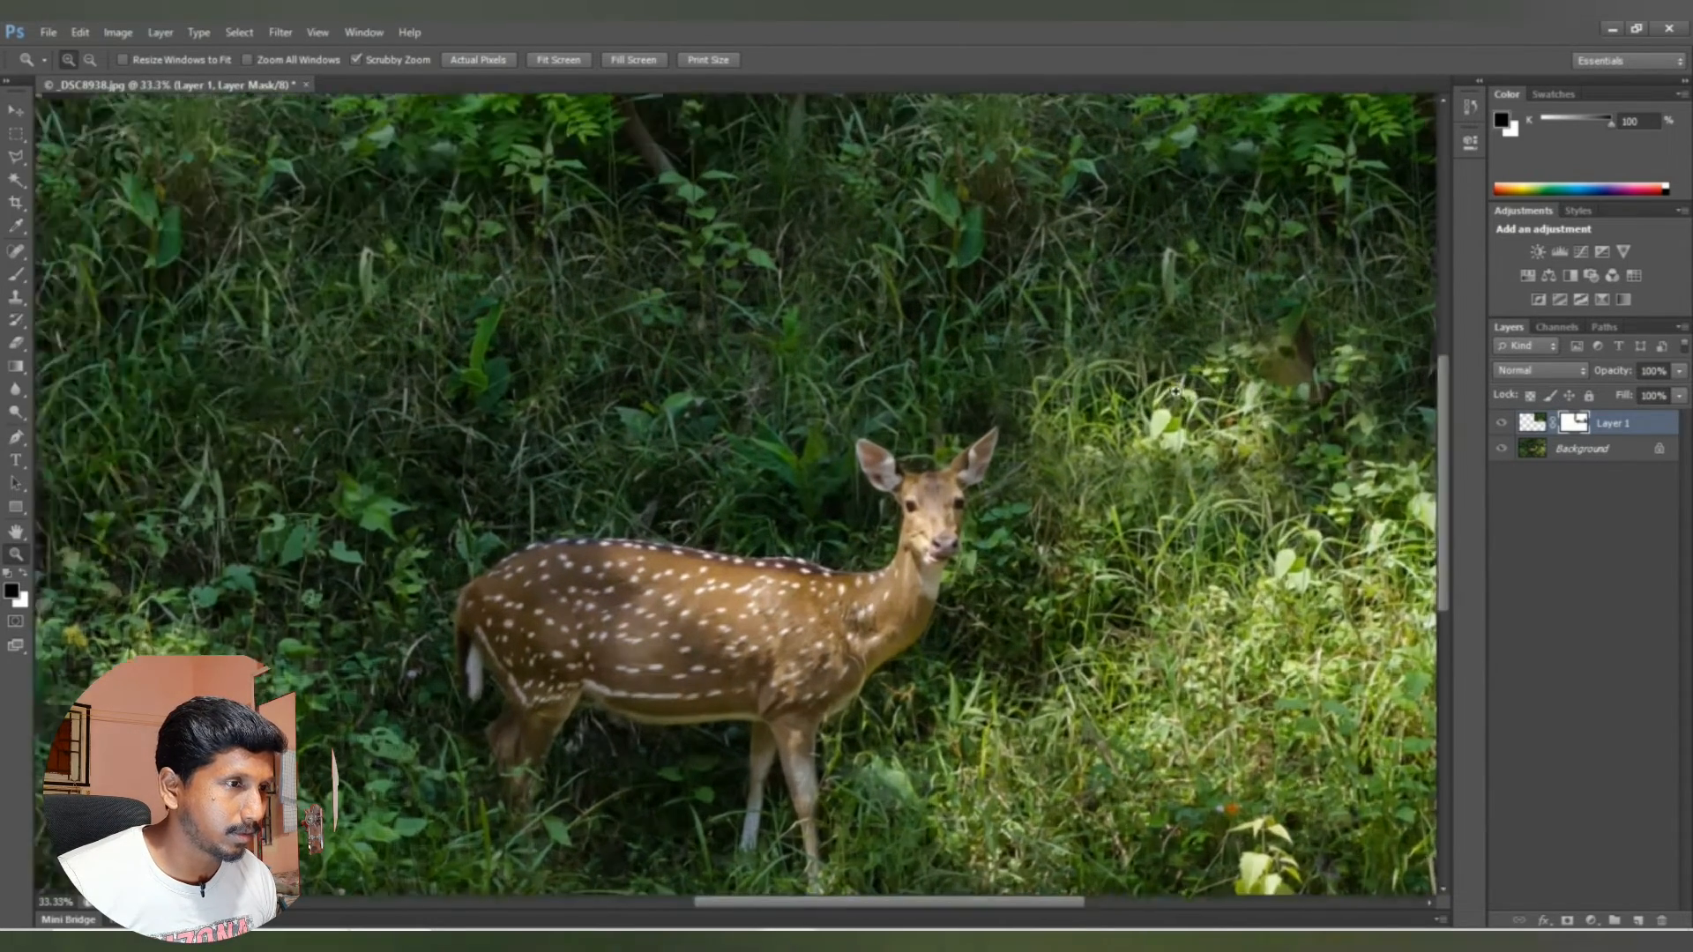
{"action": "left_click", "coordinate": [1177, 379]}
{"action": "left_click", "coordinate": [1177, 374]}
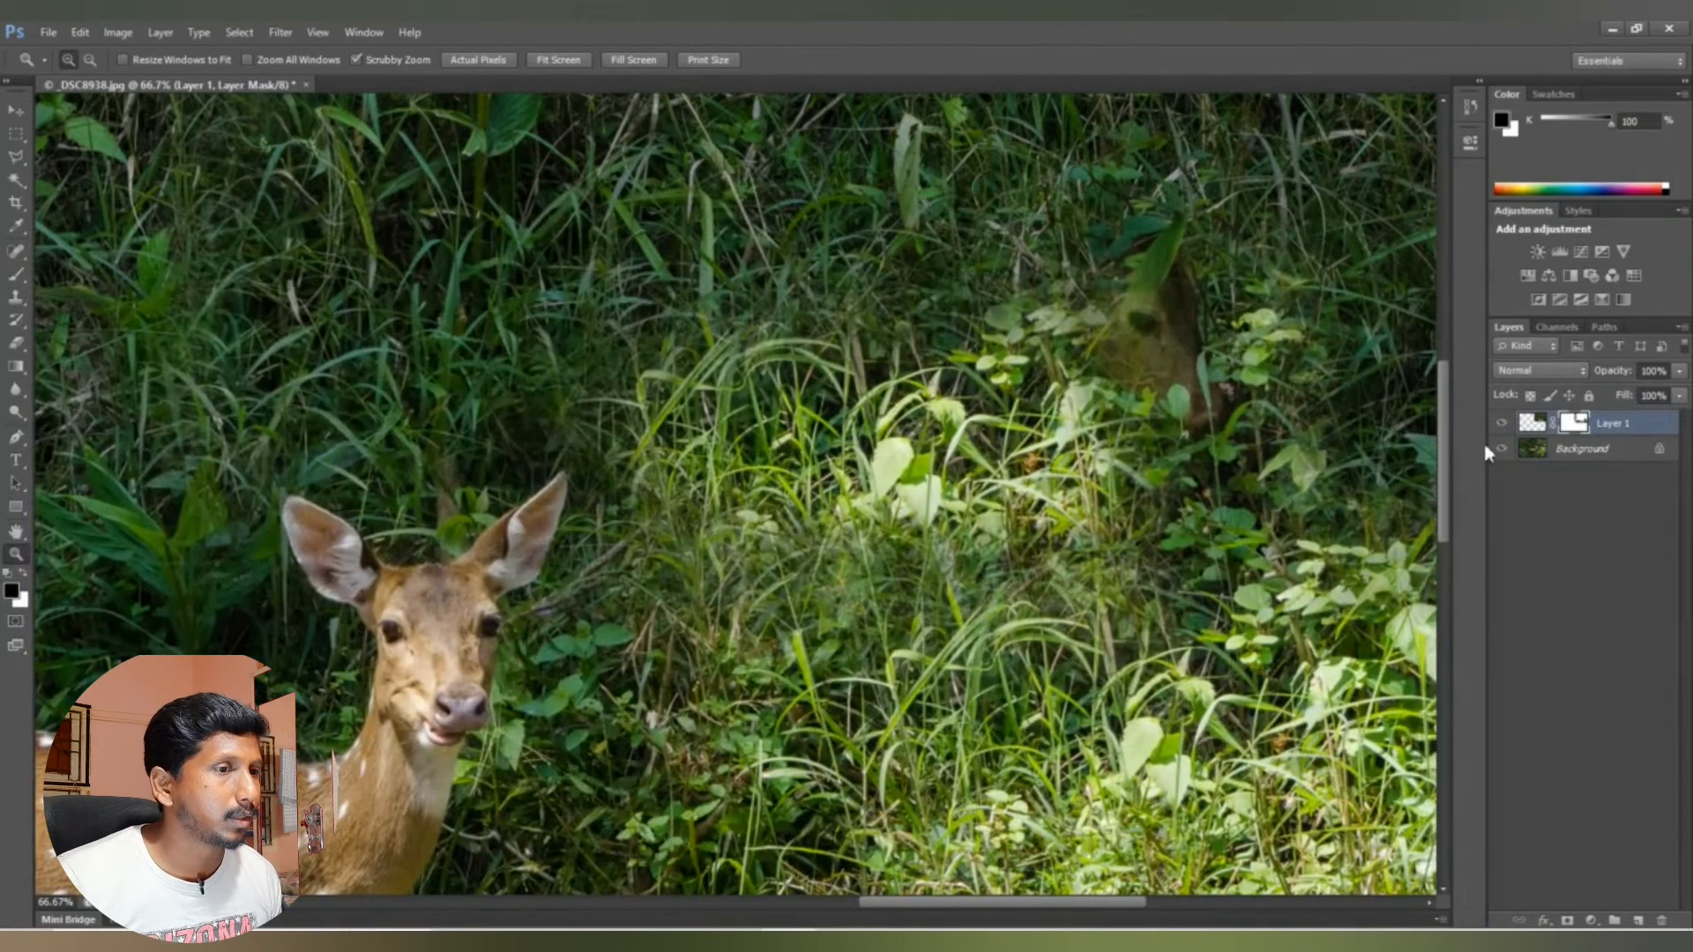
{"action": "left_click", "coordinate": [1567, 451]}
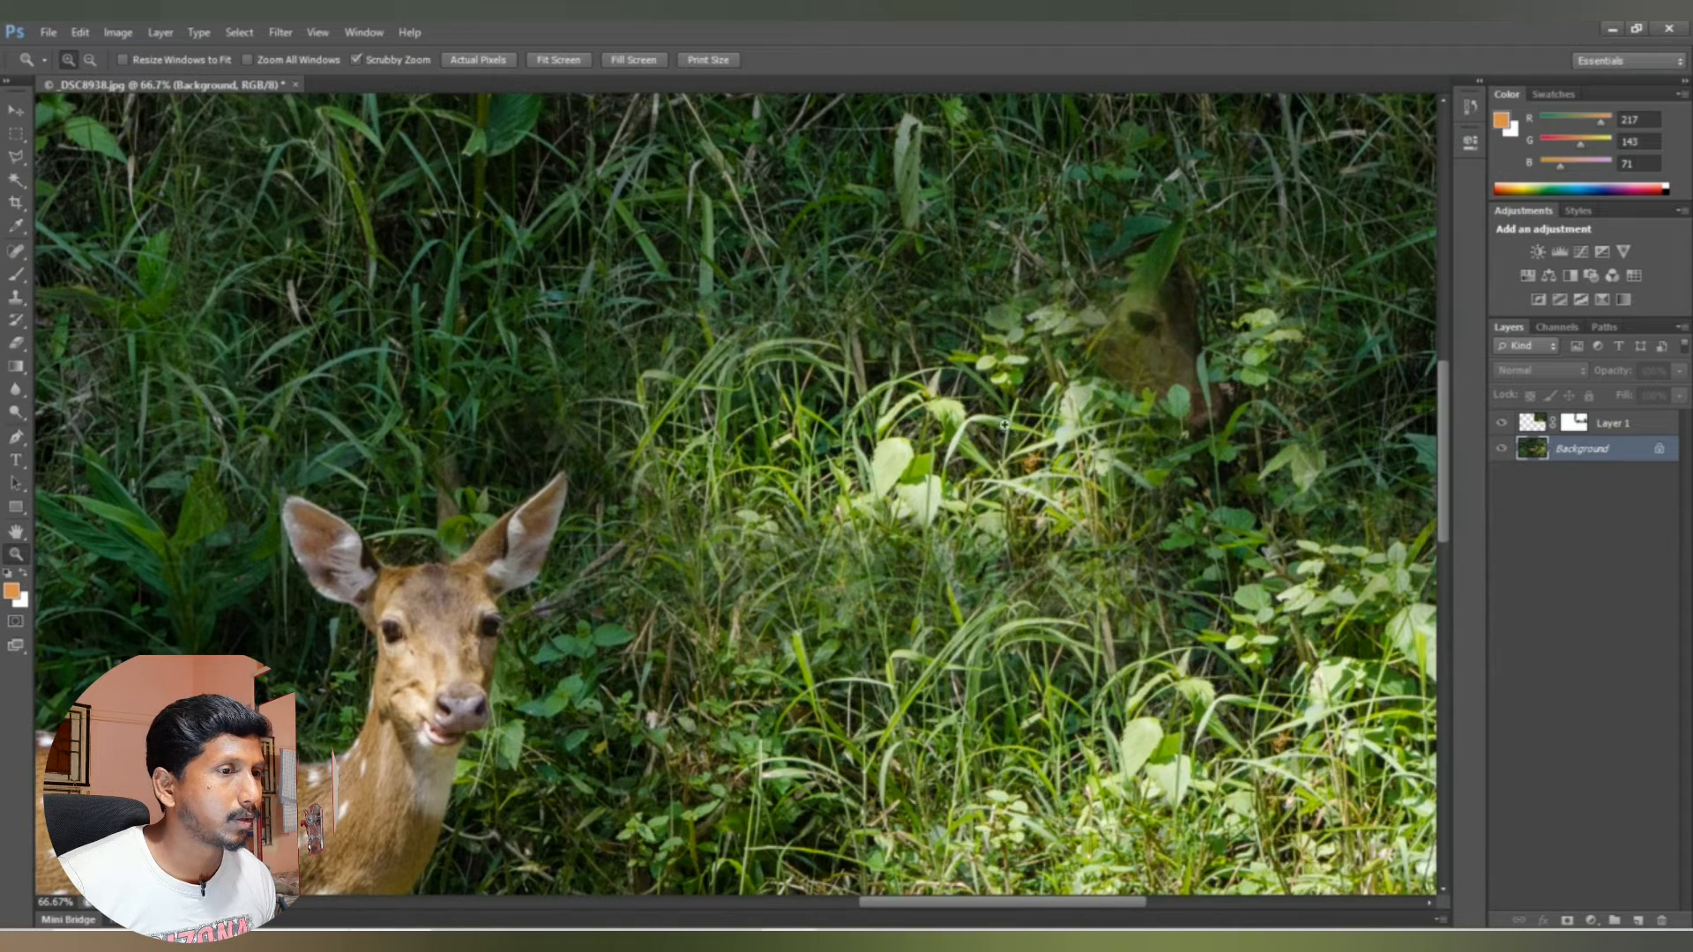
{"action": "left_click", "coordinate": [1504, 428]}
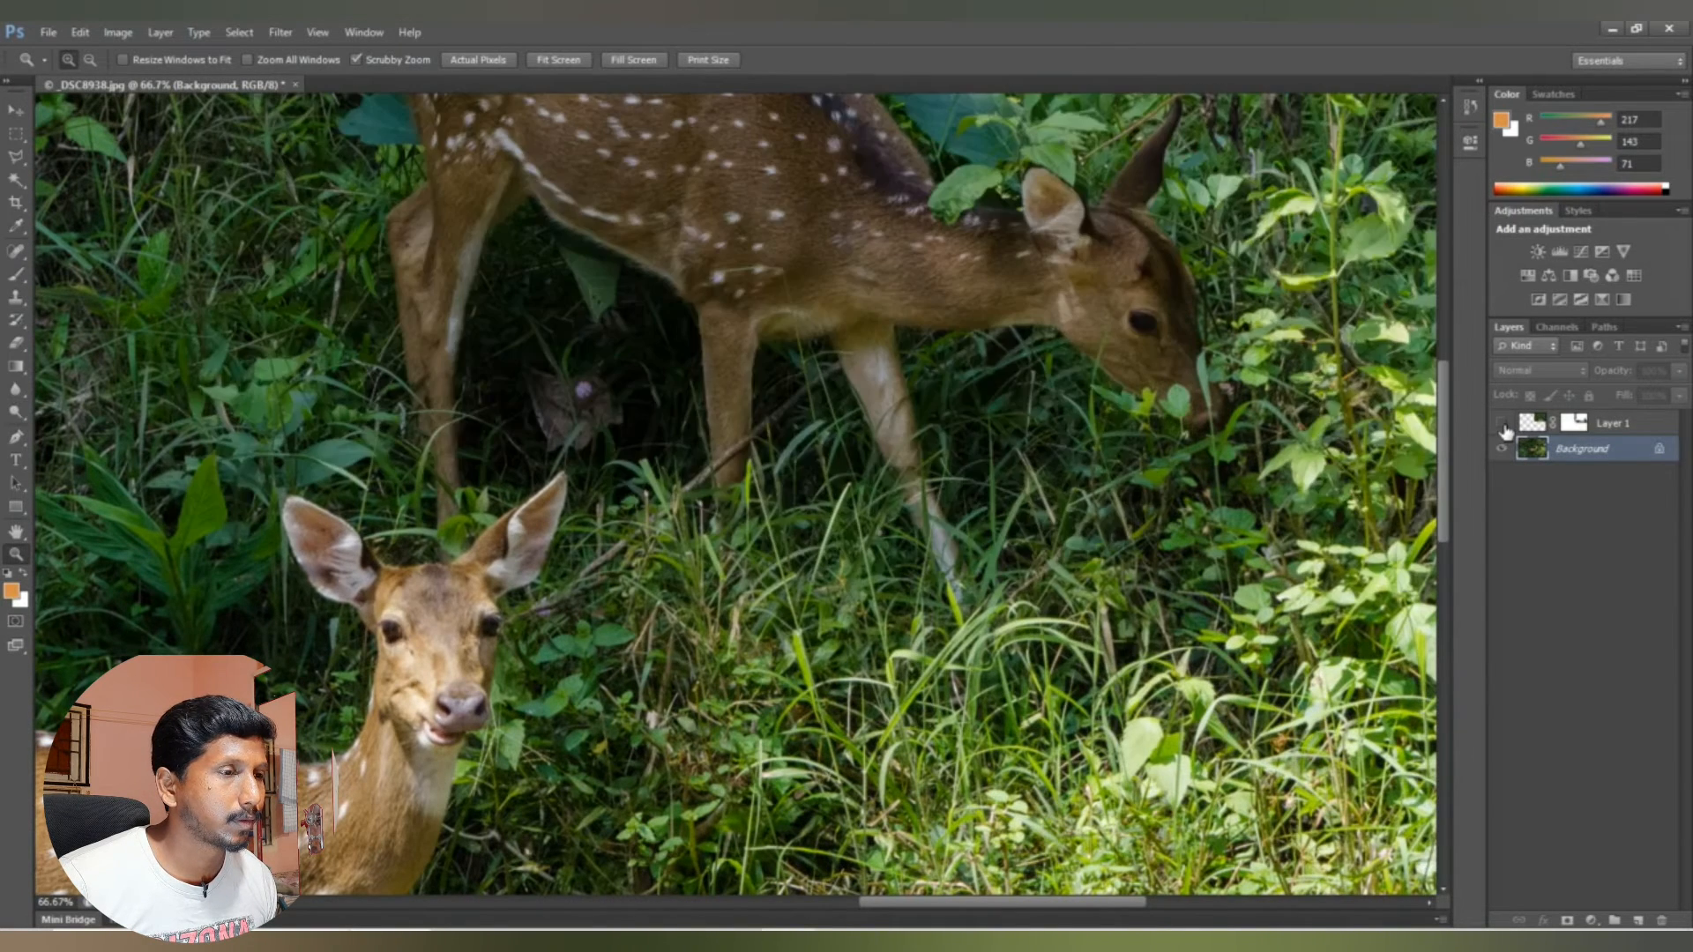
{"action": "left_click", "coordinate": [1503, 426]}
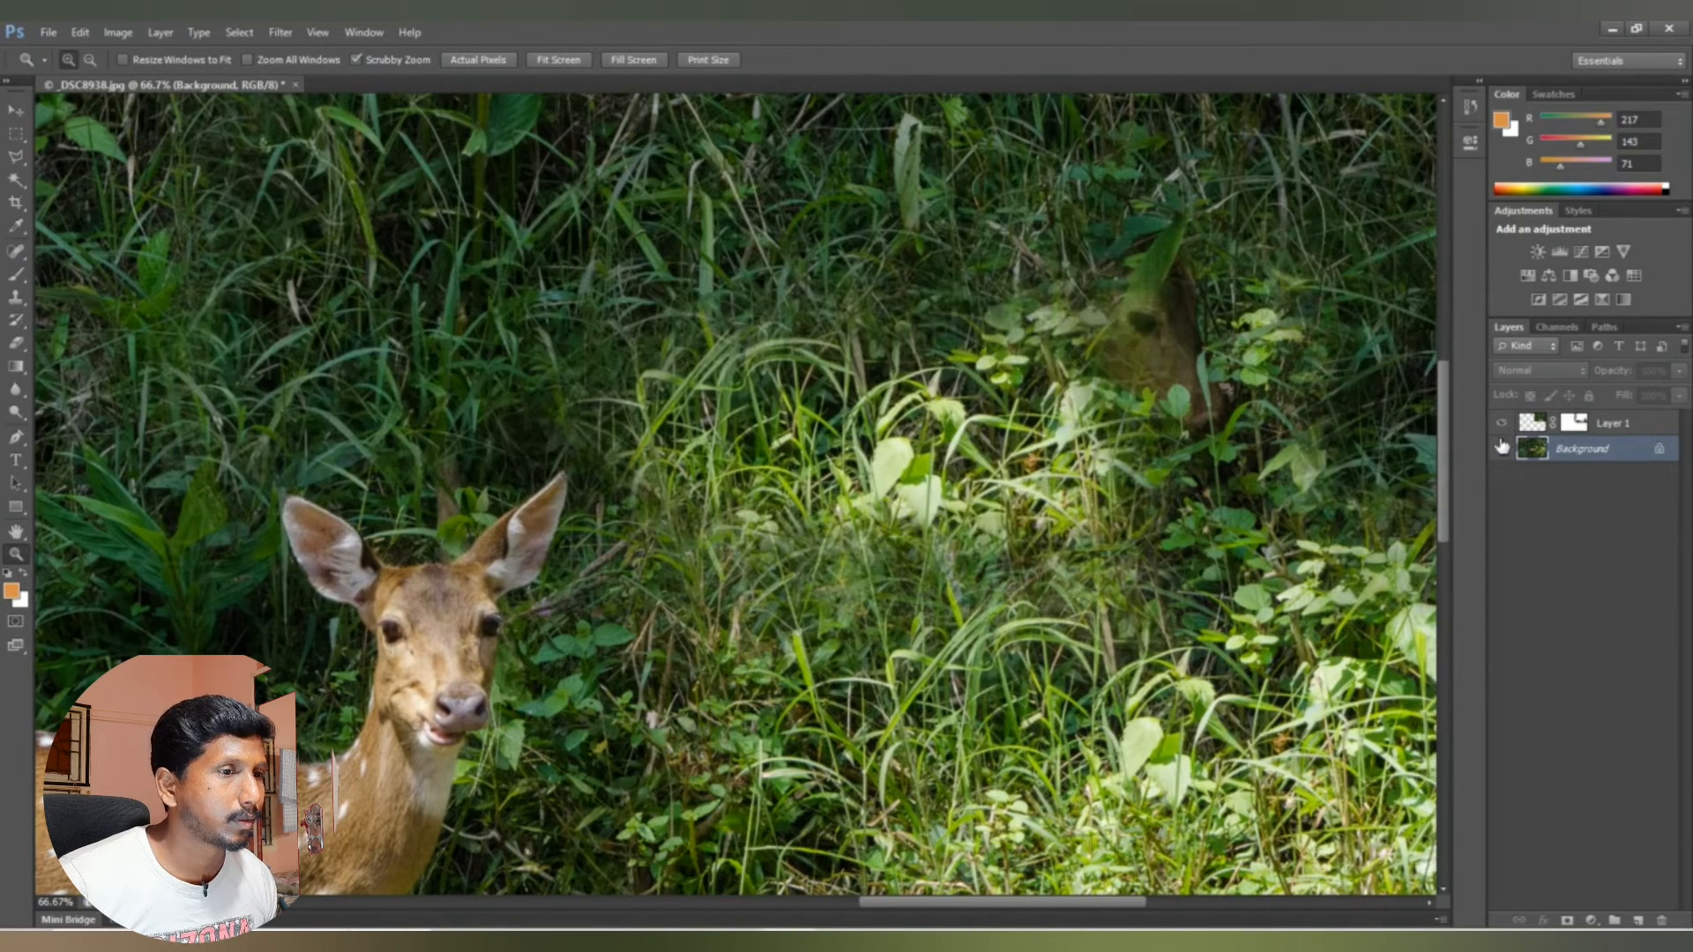
{"action": "left_click", "coordinate": [1531, 425]}
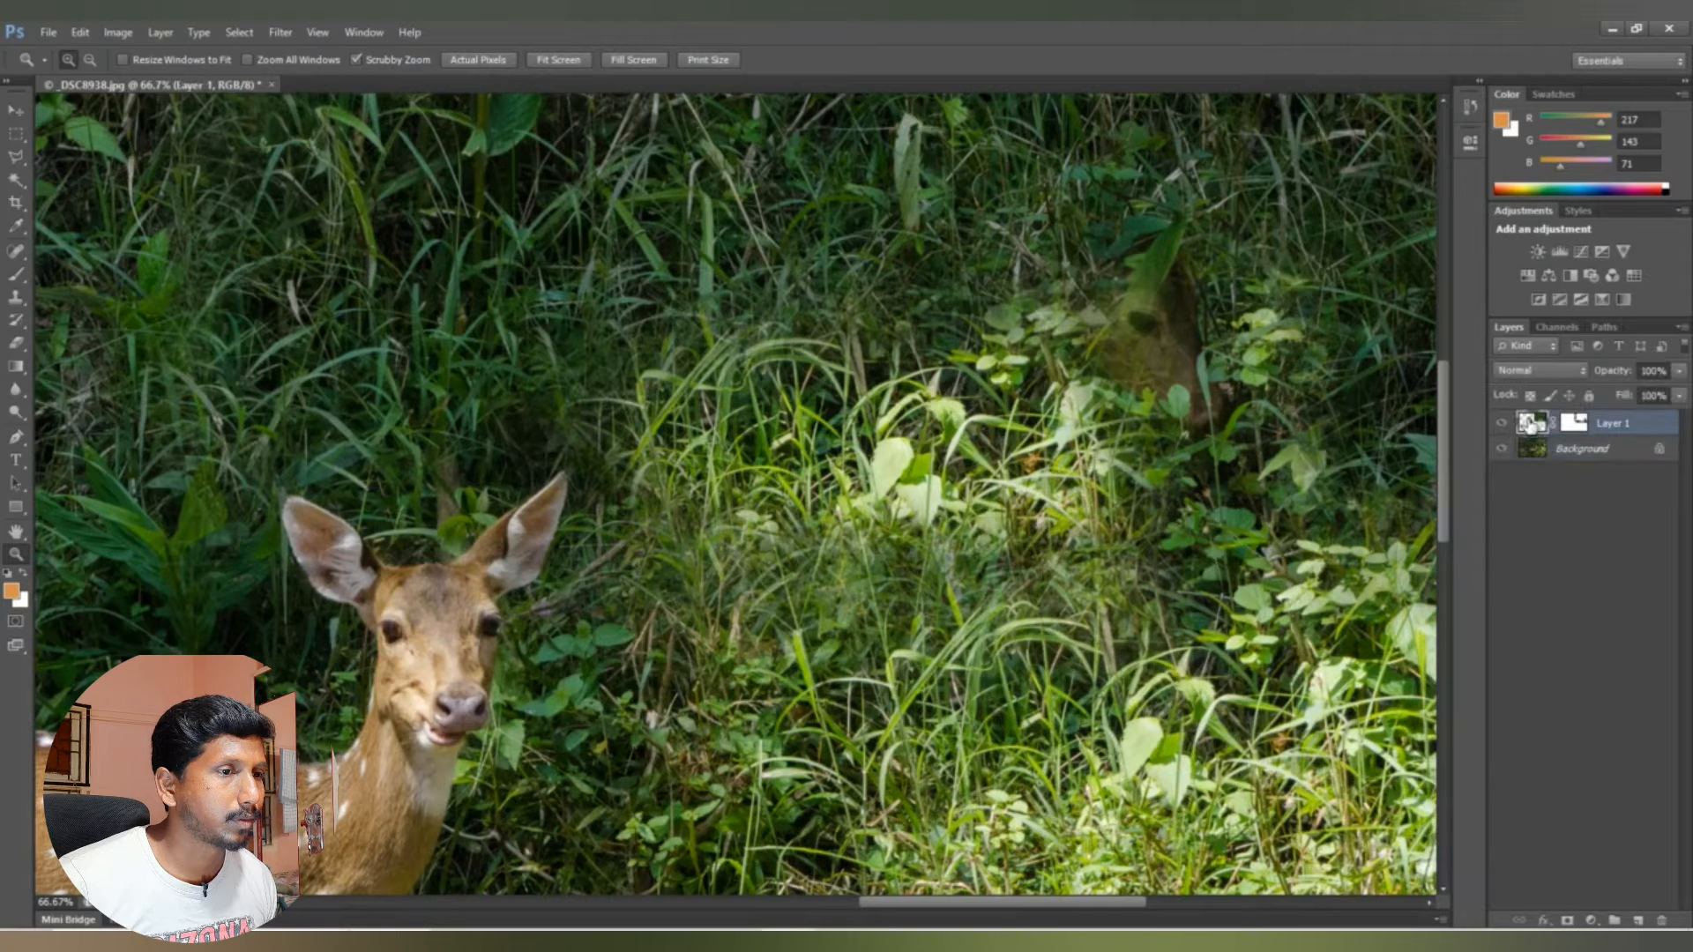
Step: Clone grass sampled from the Background layer onto Layer 1 over the remaining traces of the removed deer's head
{"action": "left_click", "coordinate": [1558, 454]}
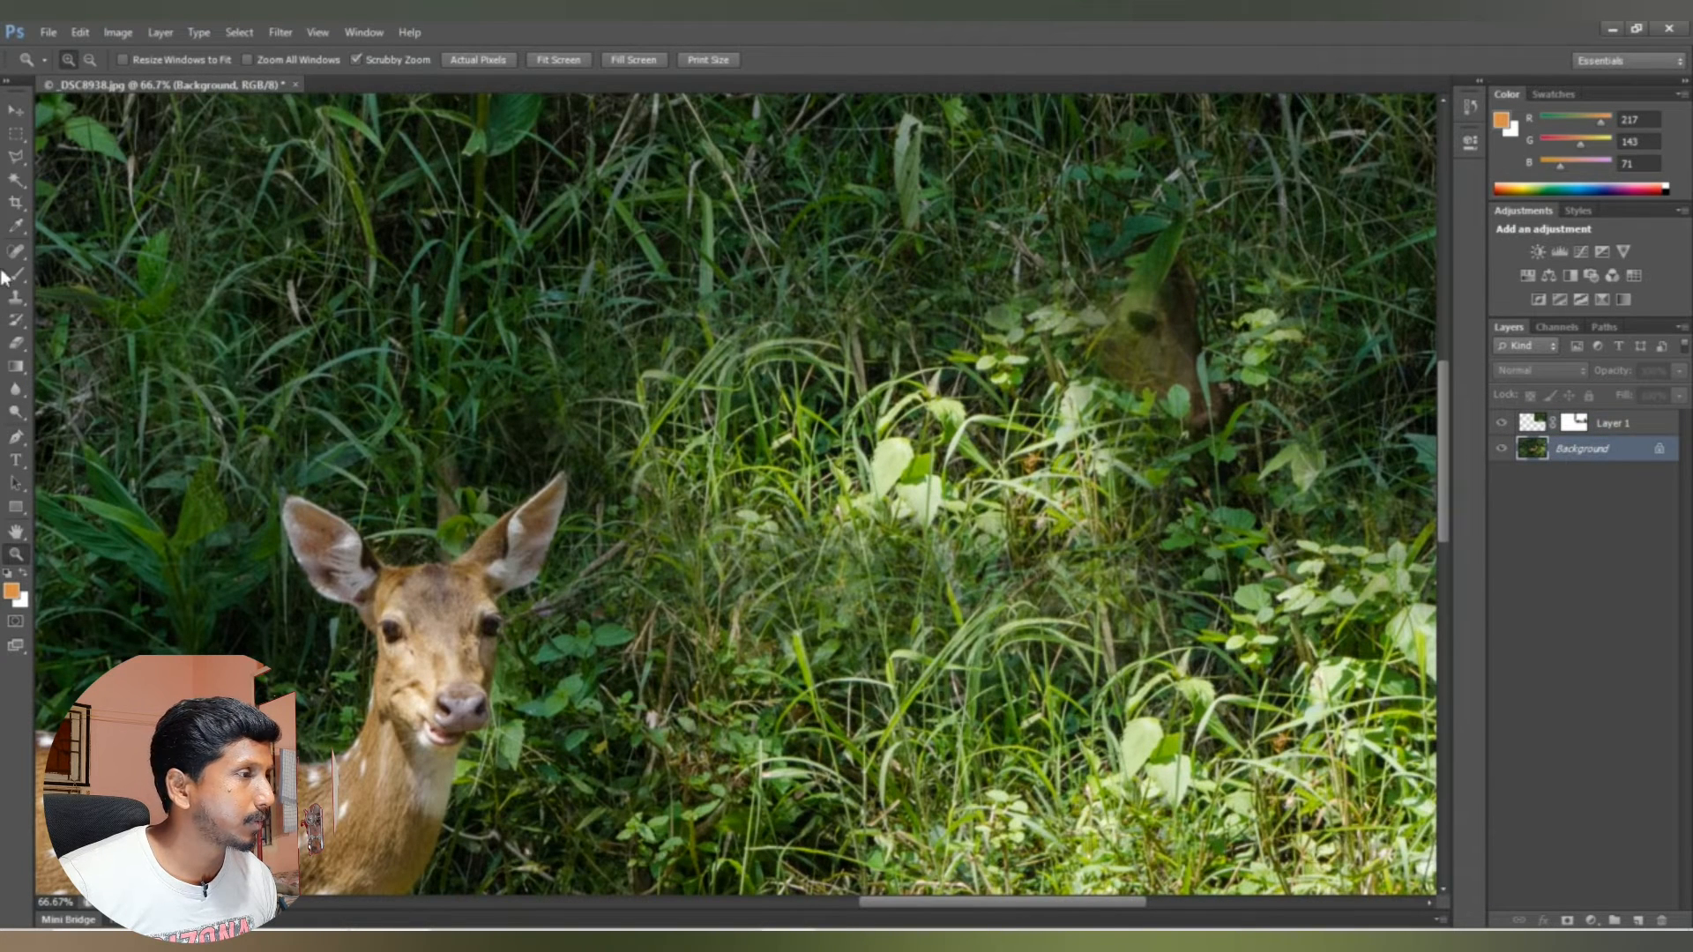
{"action": "left_click", "coordinate": [16, 297]}
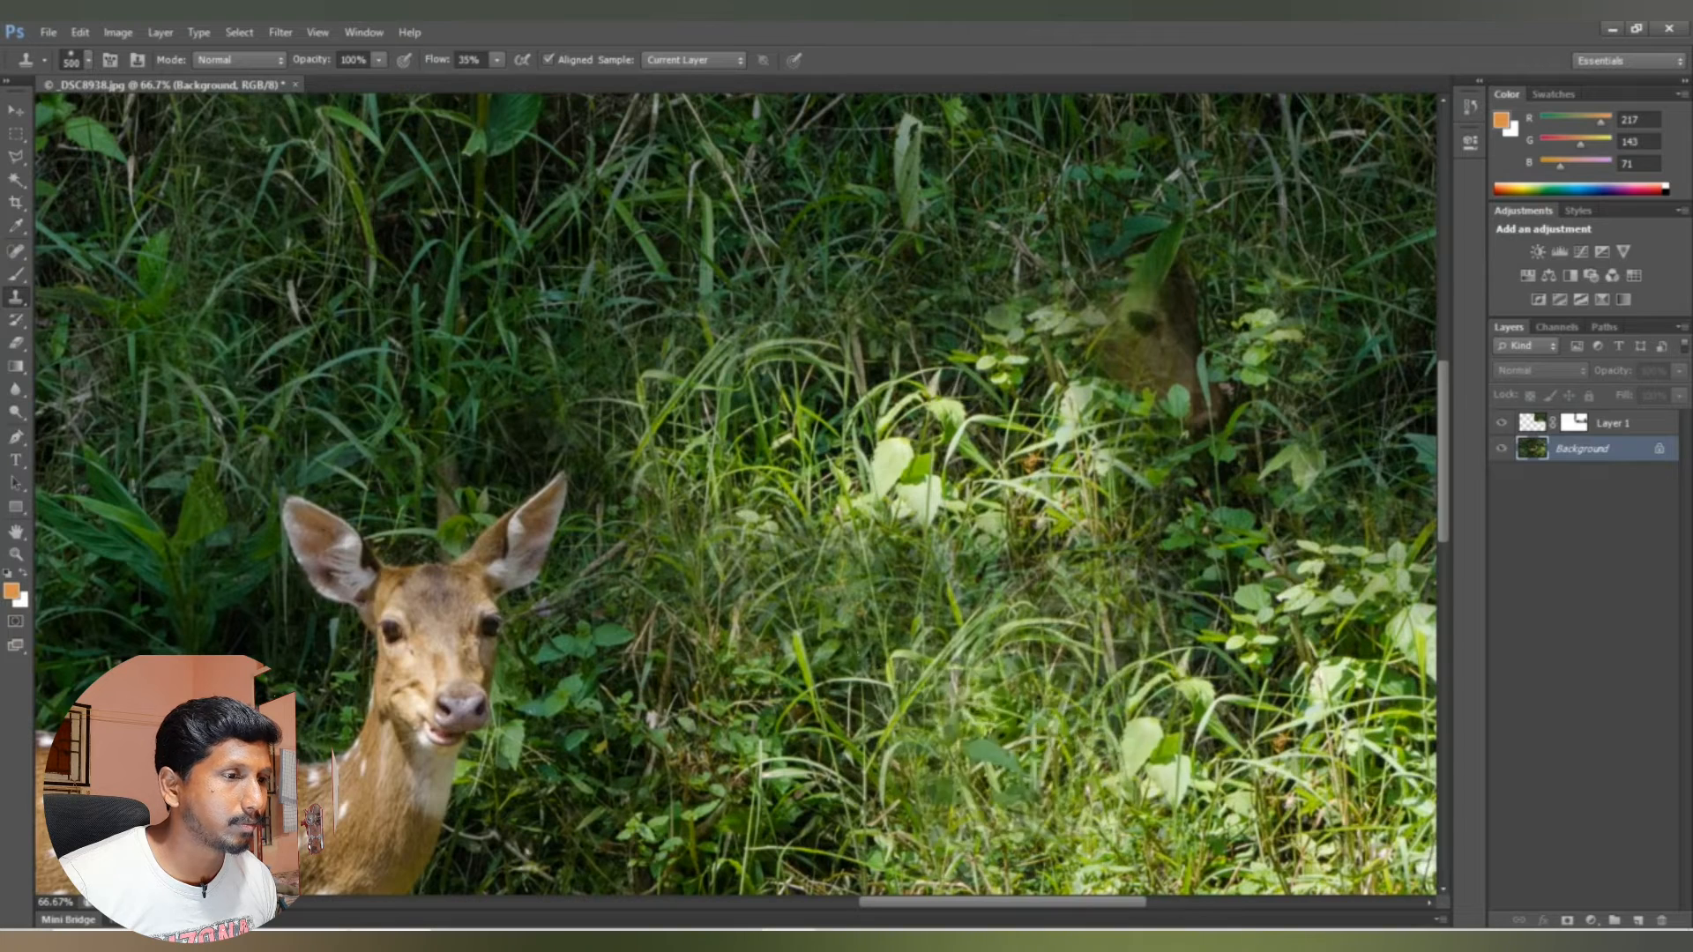
{"action": "left_click", "coordinate": [1108, 787], "text": "alt"}
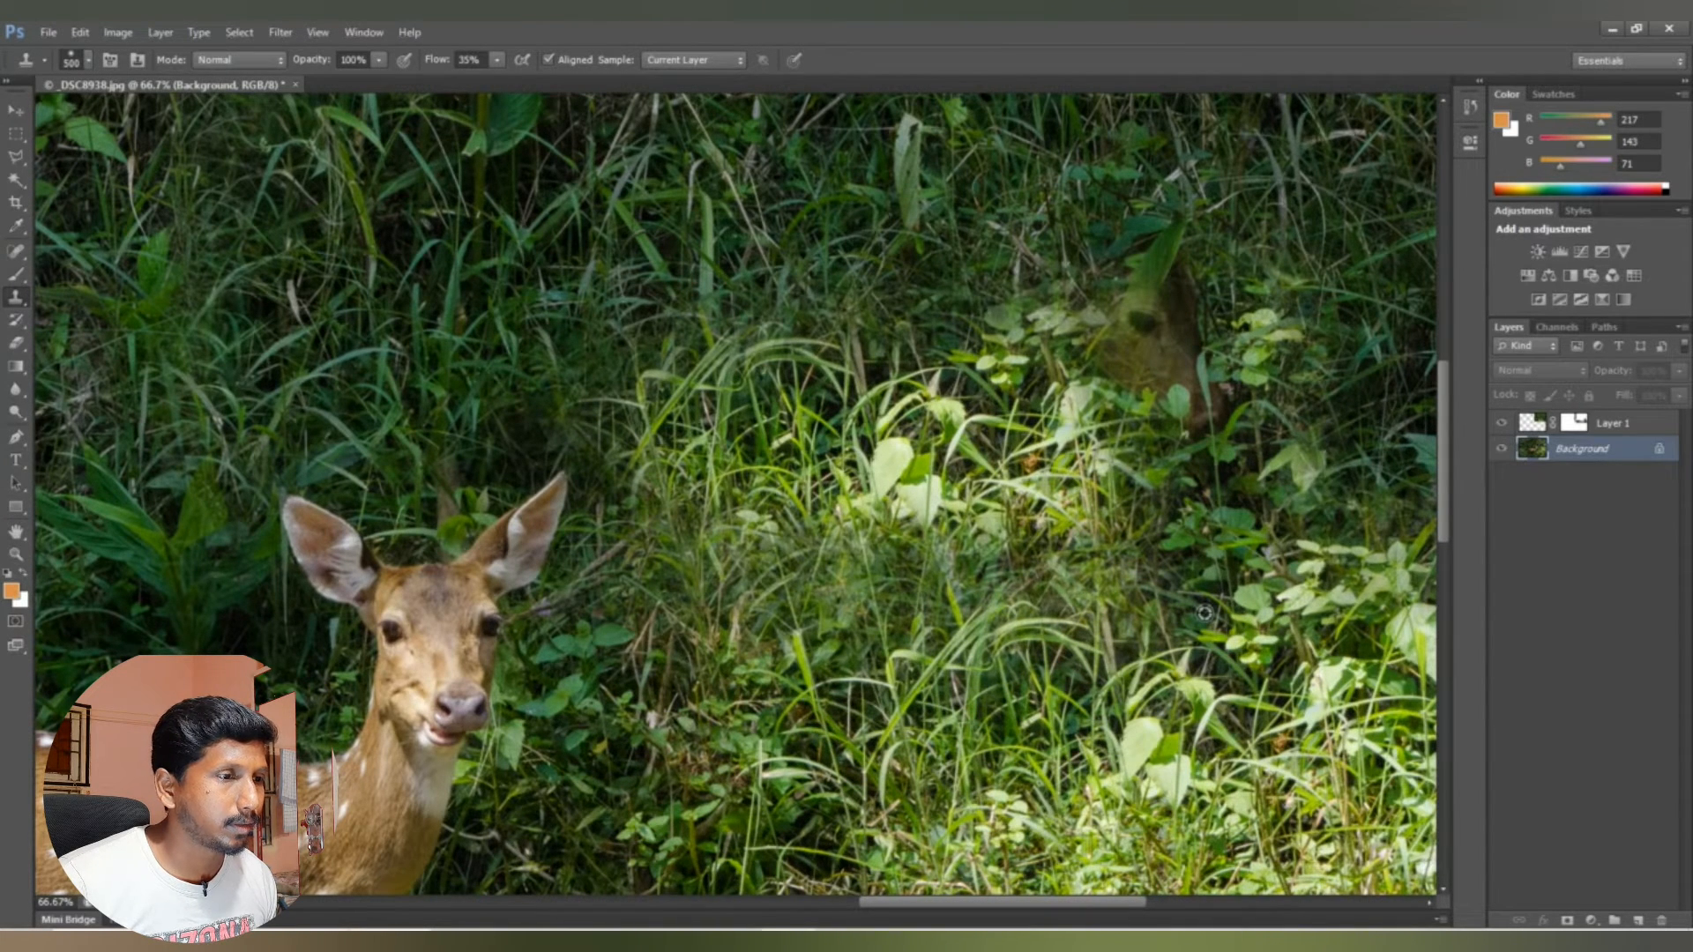
{"action": "left_click", "coordinate": [1587, 425]}
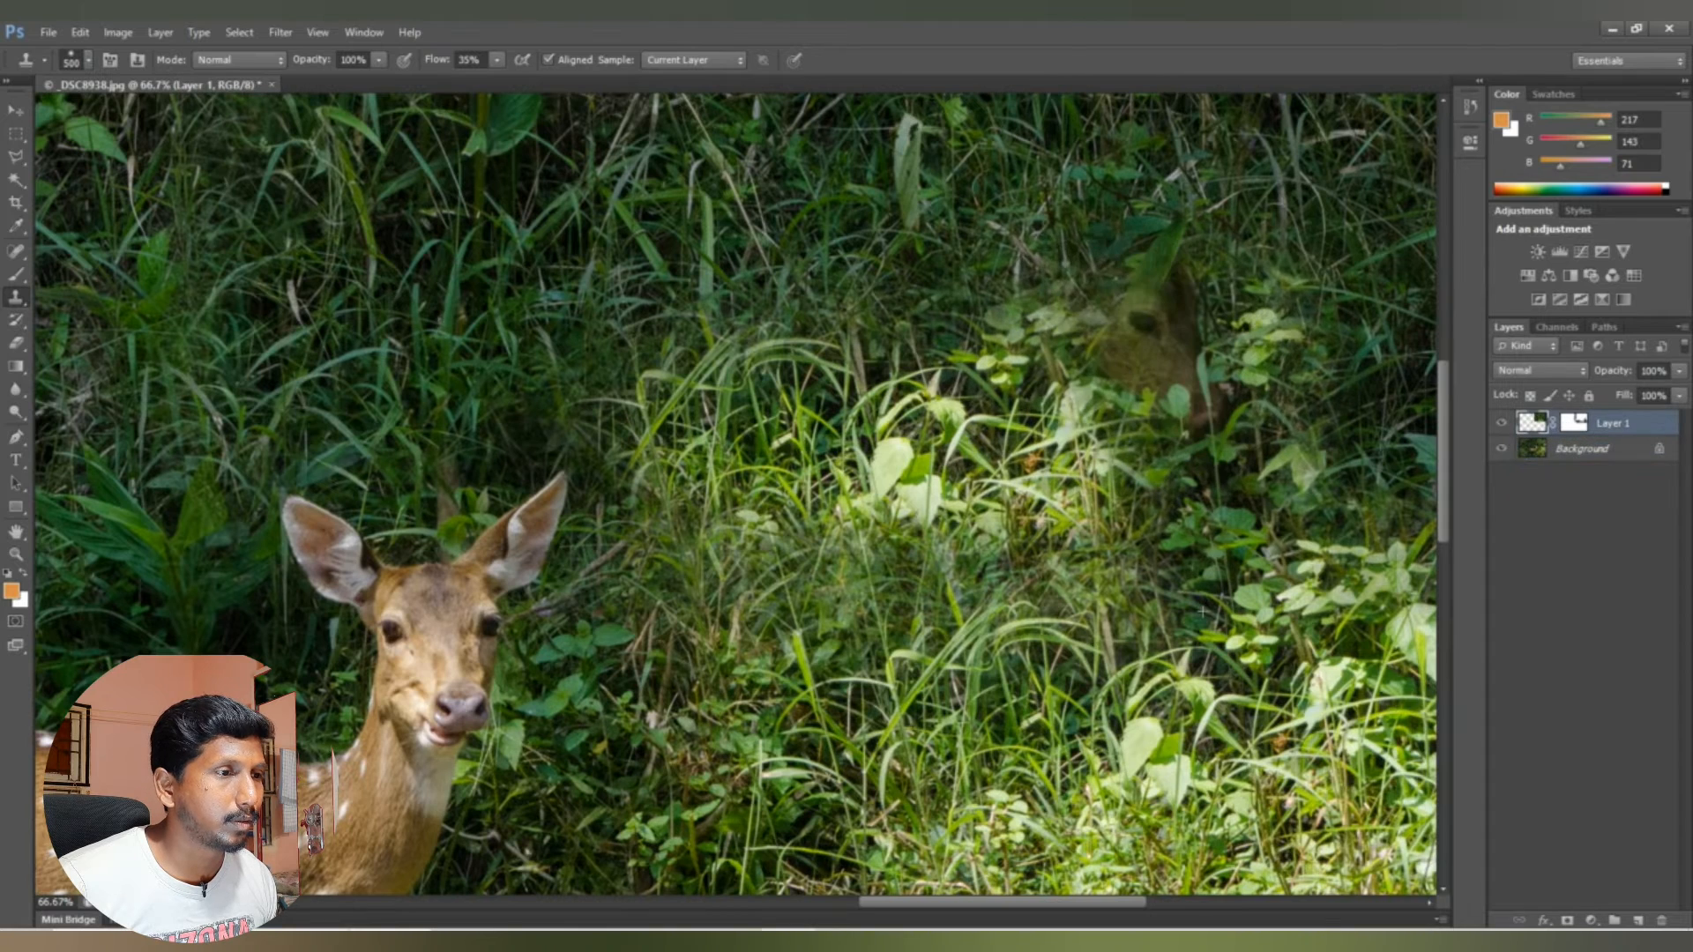
{"action": "left_click", "coordinate": [1221, 360]}
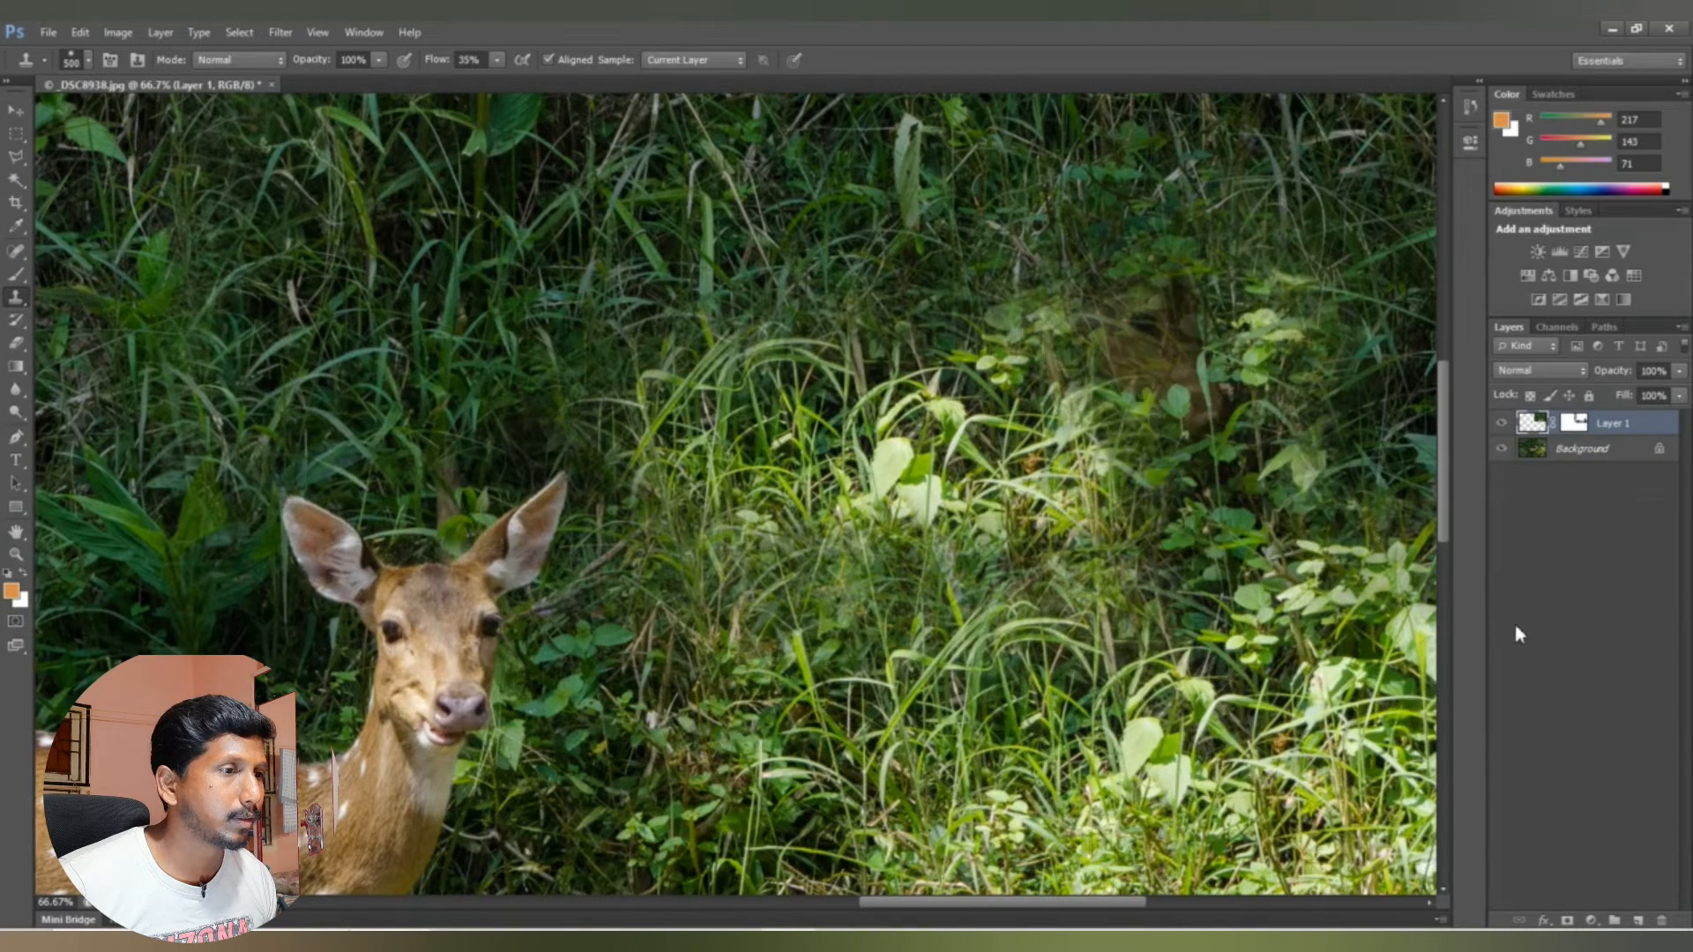
{"action": "left_click", "coordinate": [1187, 374]}
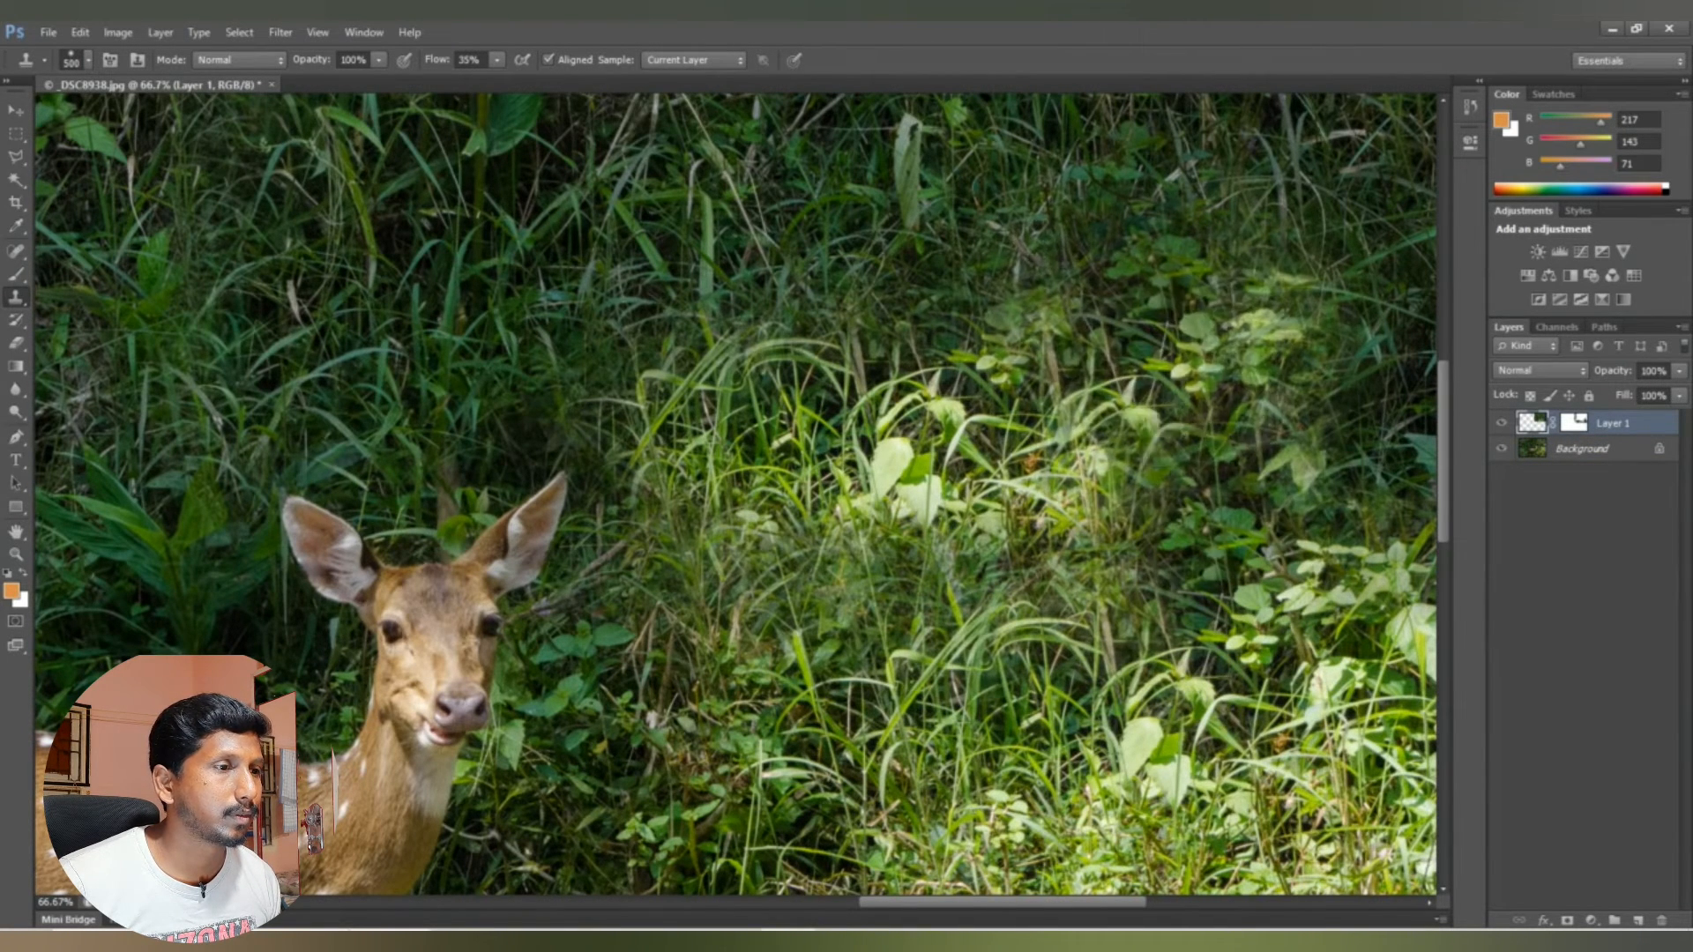
{"action": "left_click", "coordinate": [1185, 389]}
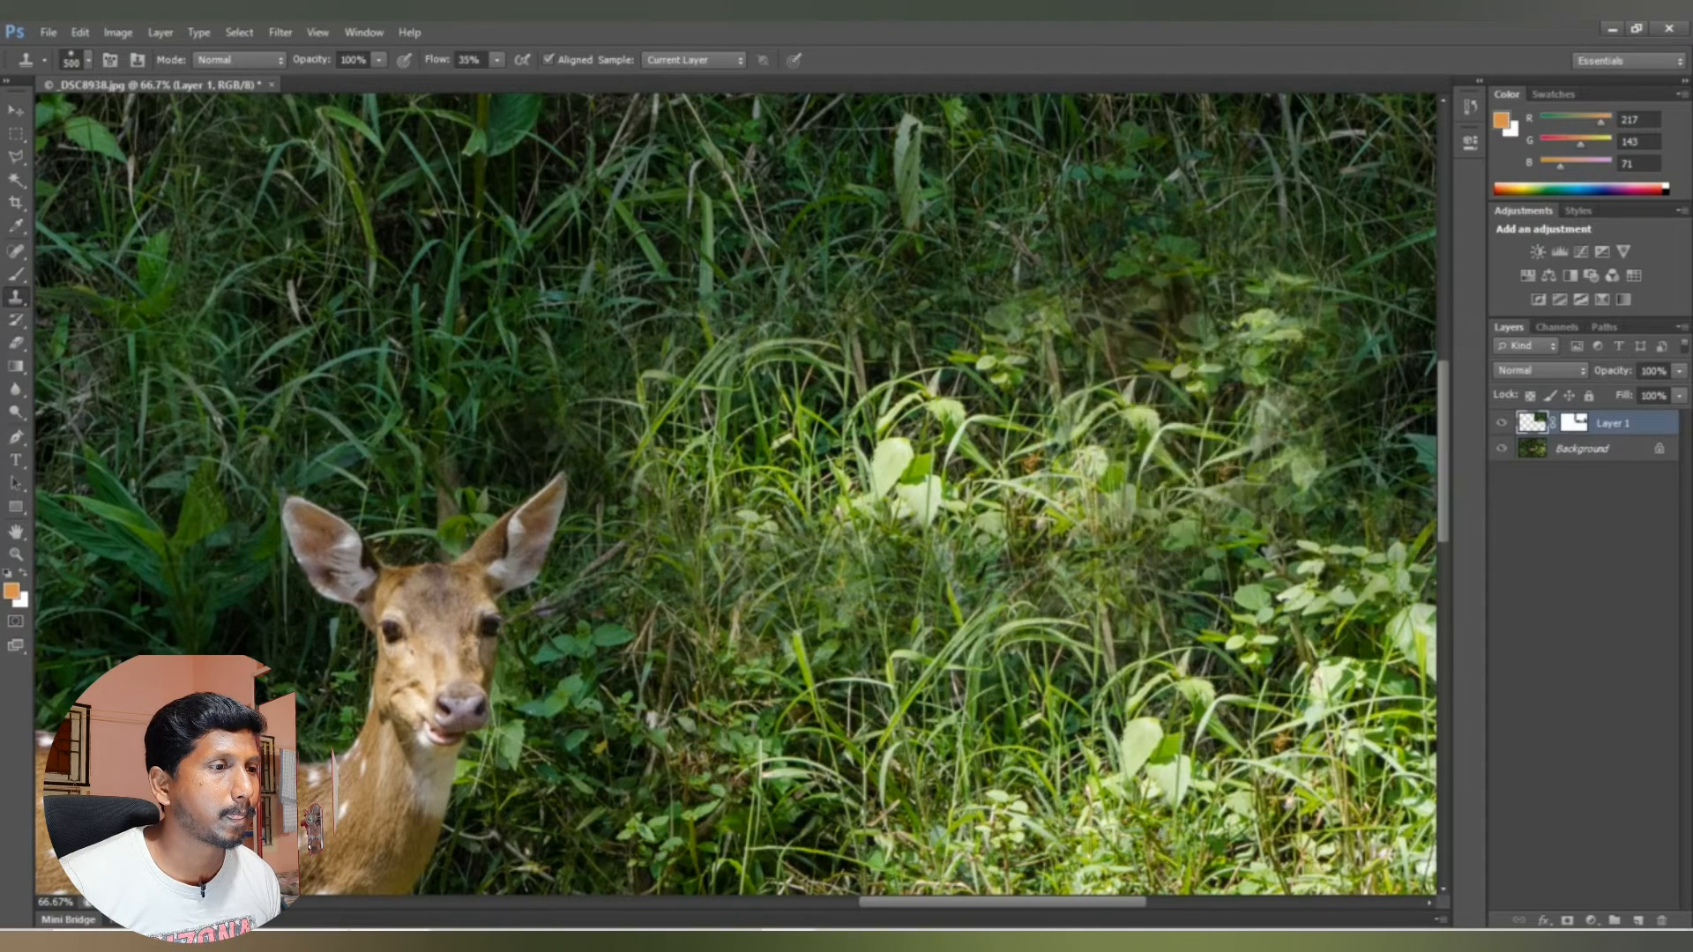
Step: Clone additional leafy foliage onto Layer 1 over the sunlit patch where the removed deer's head was
{"action": "mouse_move", "coordinate": [1232, 368]}
{"action": "left_mouse_down"}
{"action": "mouse_move", "coordinate": [1186, 348]}
{"action": "mouse_move", "coordinate": [1234, 352]}
{"action": "mouse_move", "coordinate": [1192, 392]}
{"action": "left_mouse_up"}
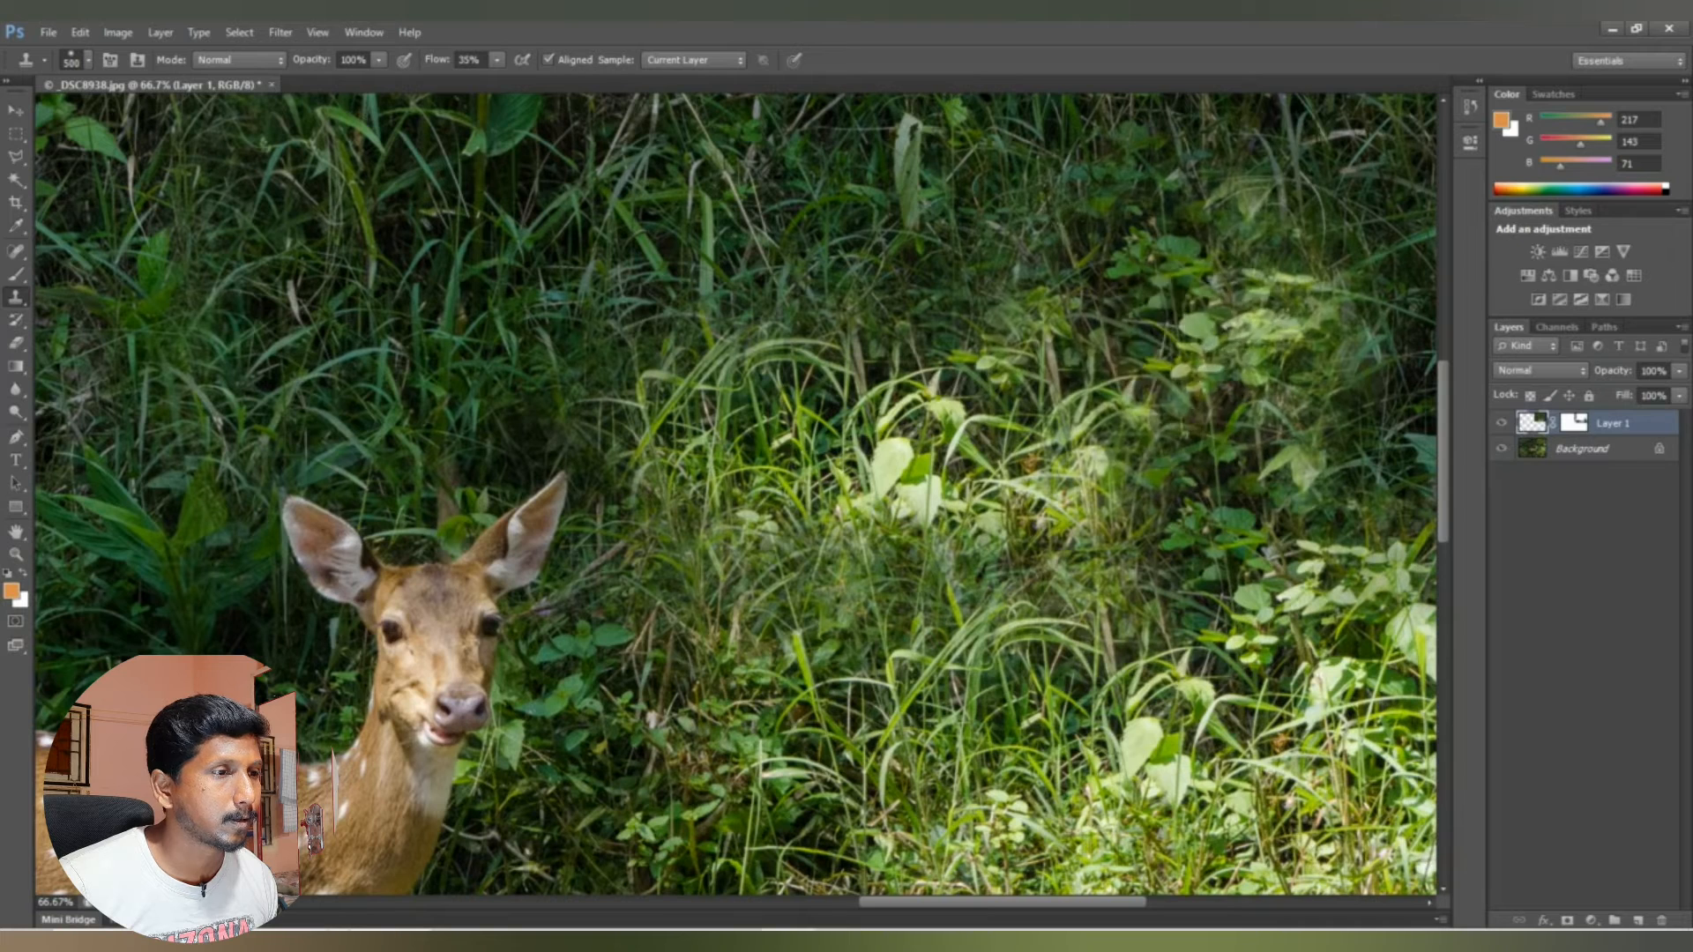
{"action": "left_click", "coordinate": [1194, 359]}
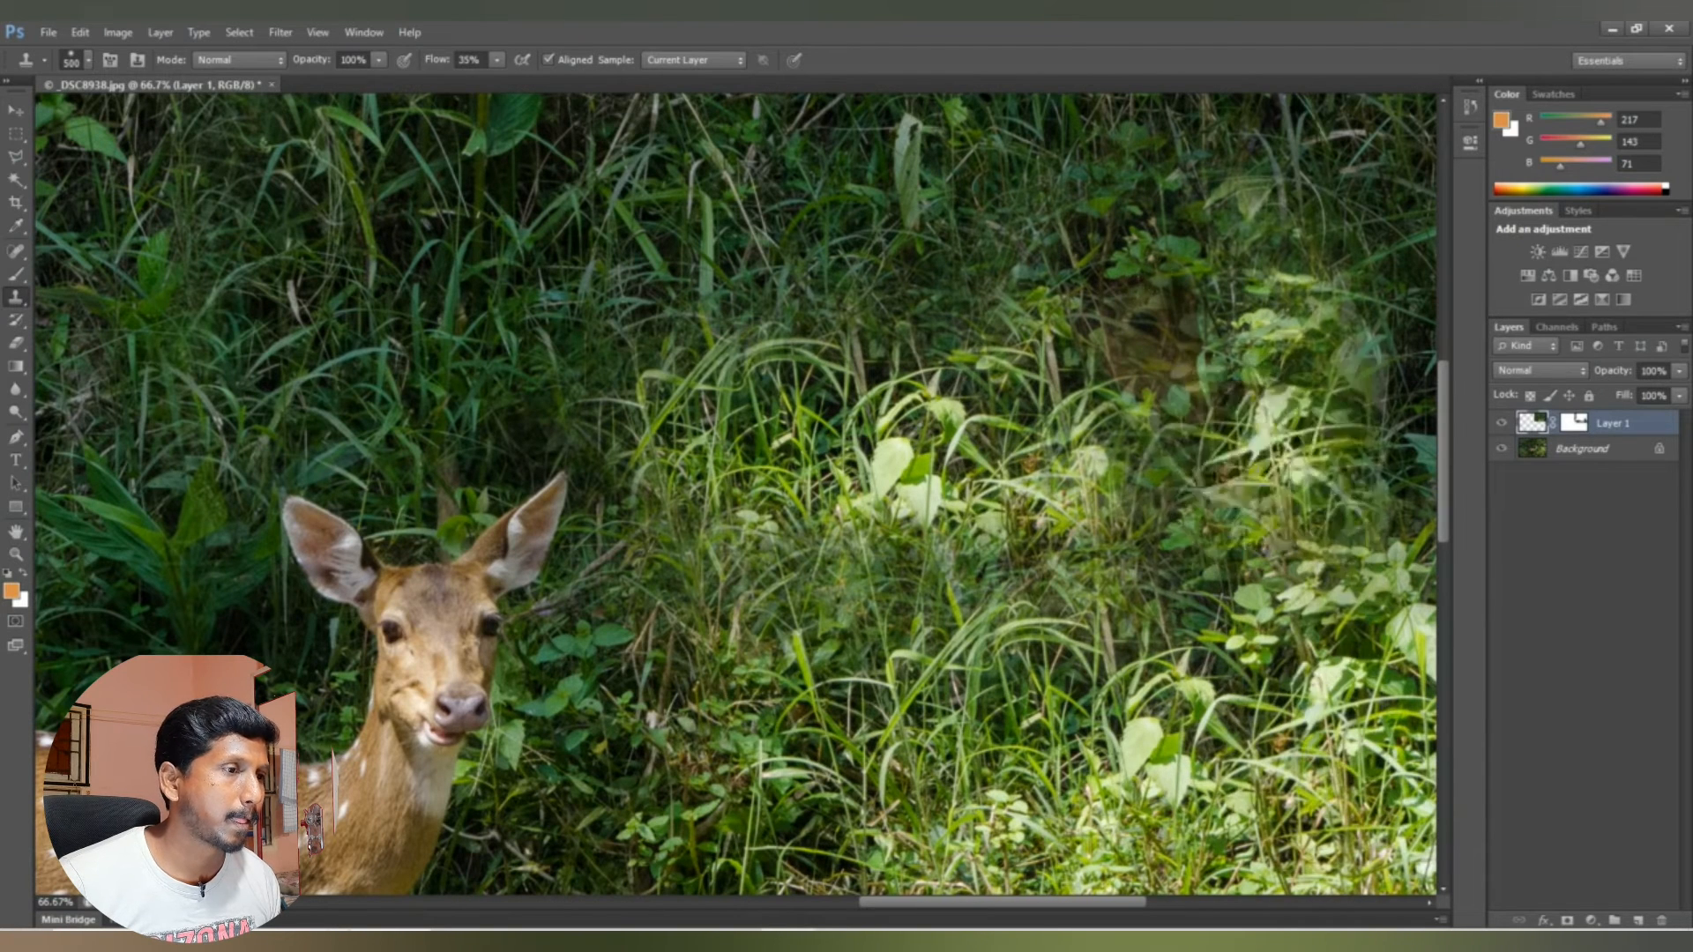
{"action": "left_click", "coordinate": [1177, 375]}
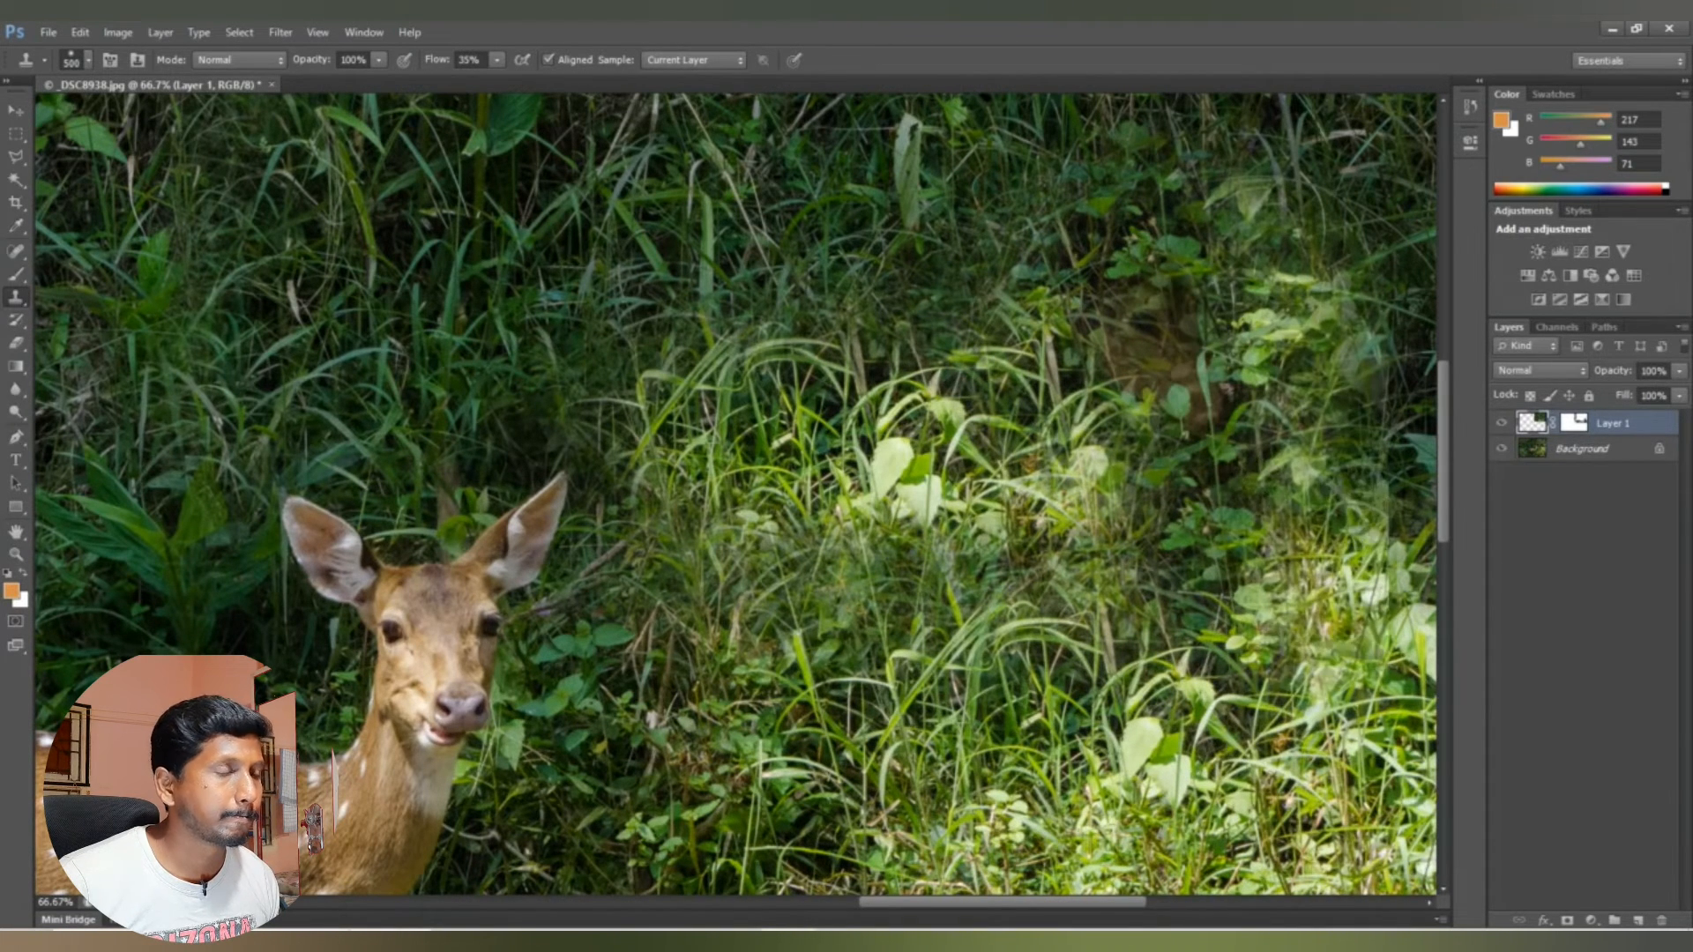
Step: Resample foliage from the Background layer and clone it onto Layer 1 over the brown patch among the upper leaves
{"action": "left_click", "coordinate": [1577, 450]}
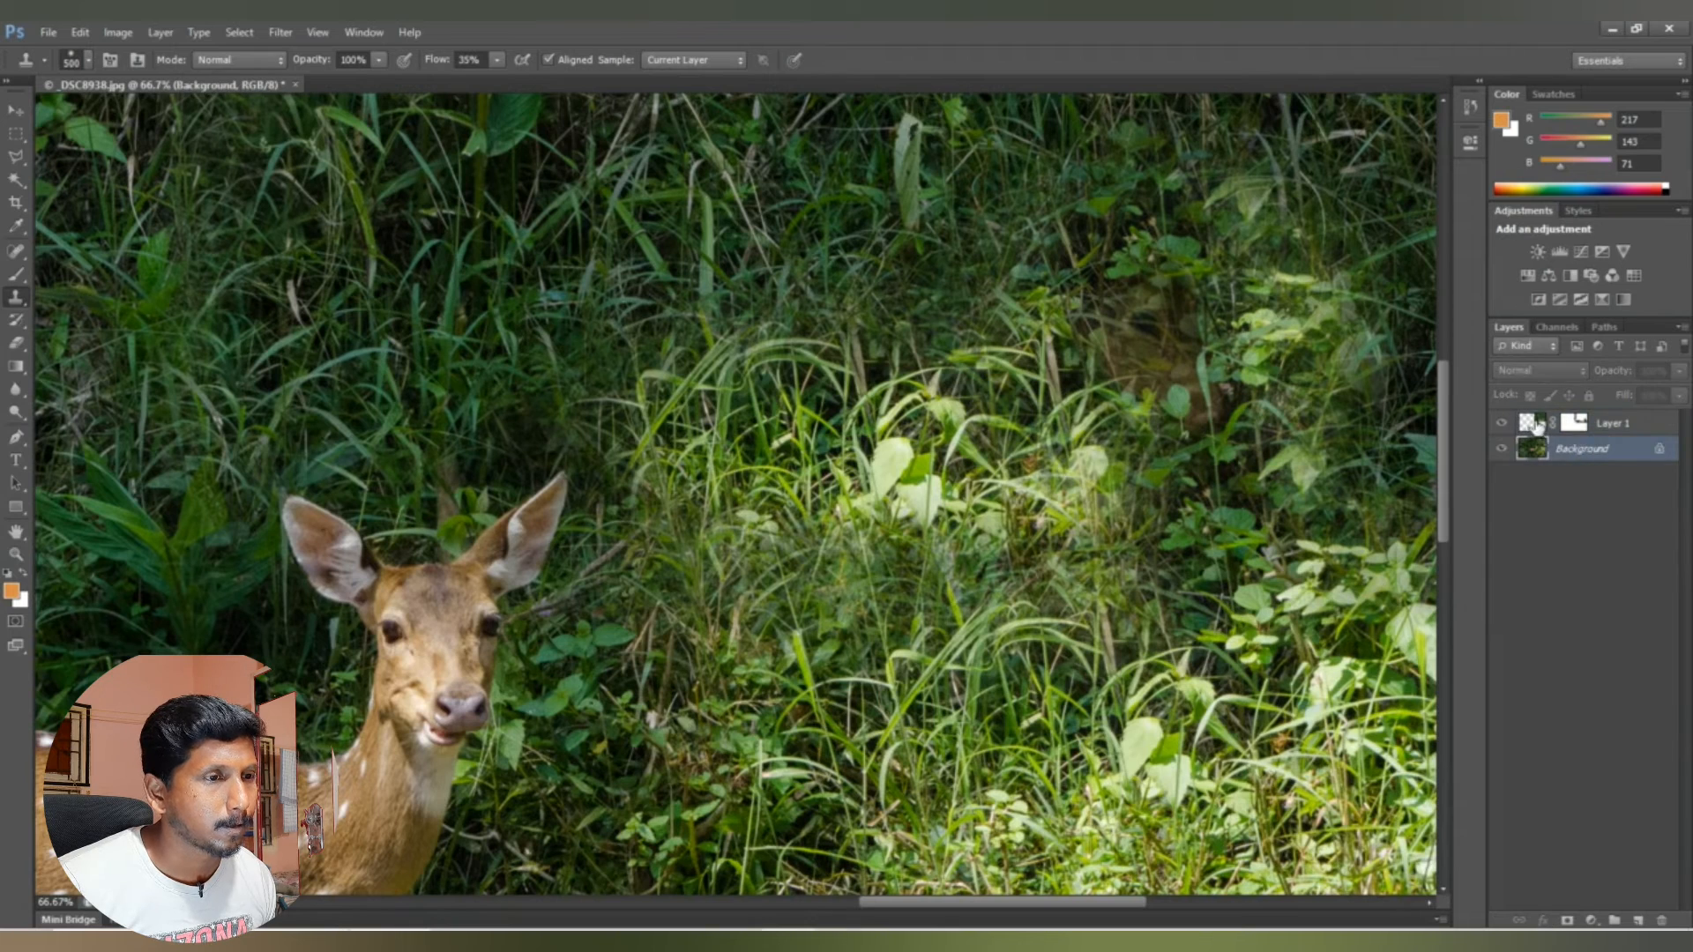
{"action": "left_click", "coordinate": [1536, 426]}
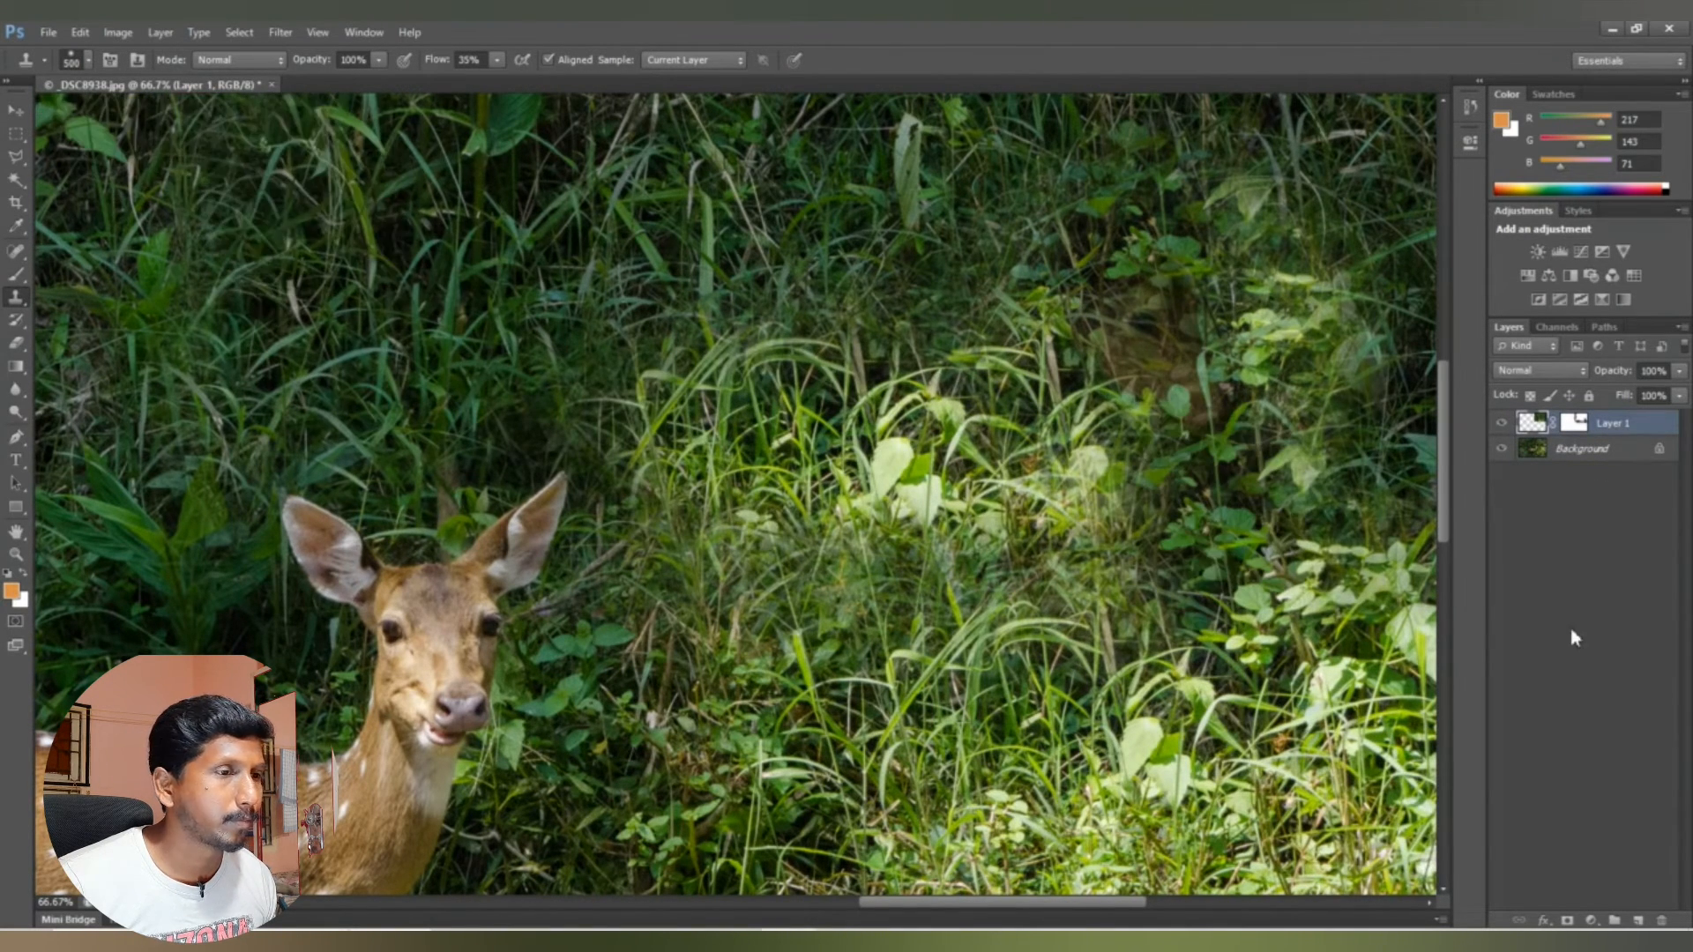
{"action": "left_click", "coordinate": [1566, 453]}
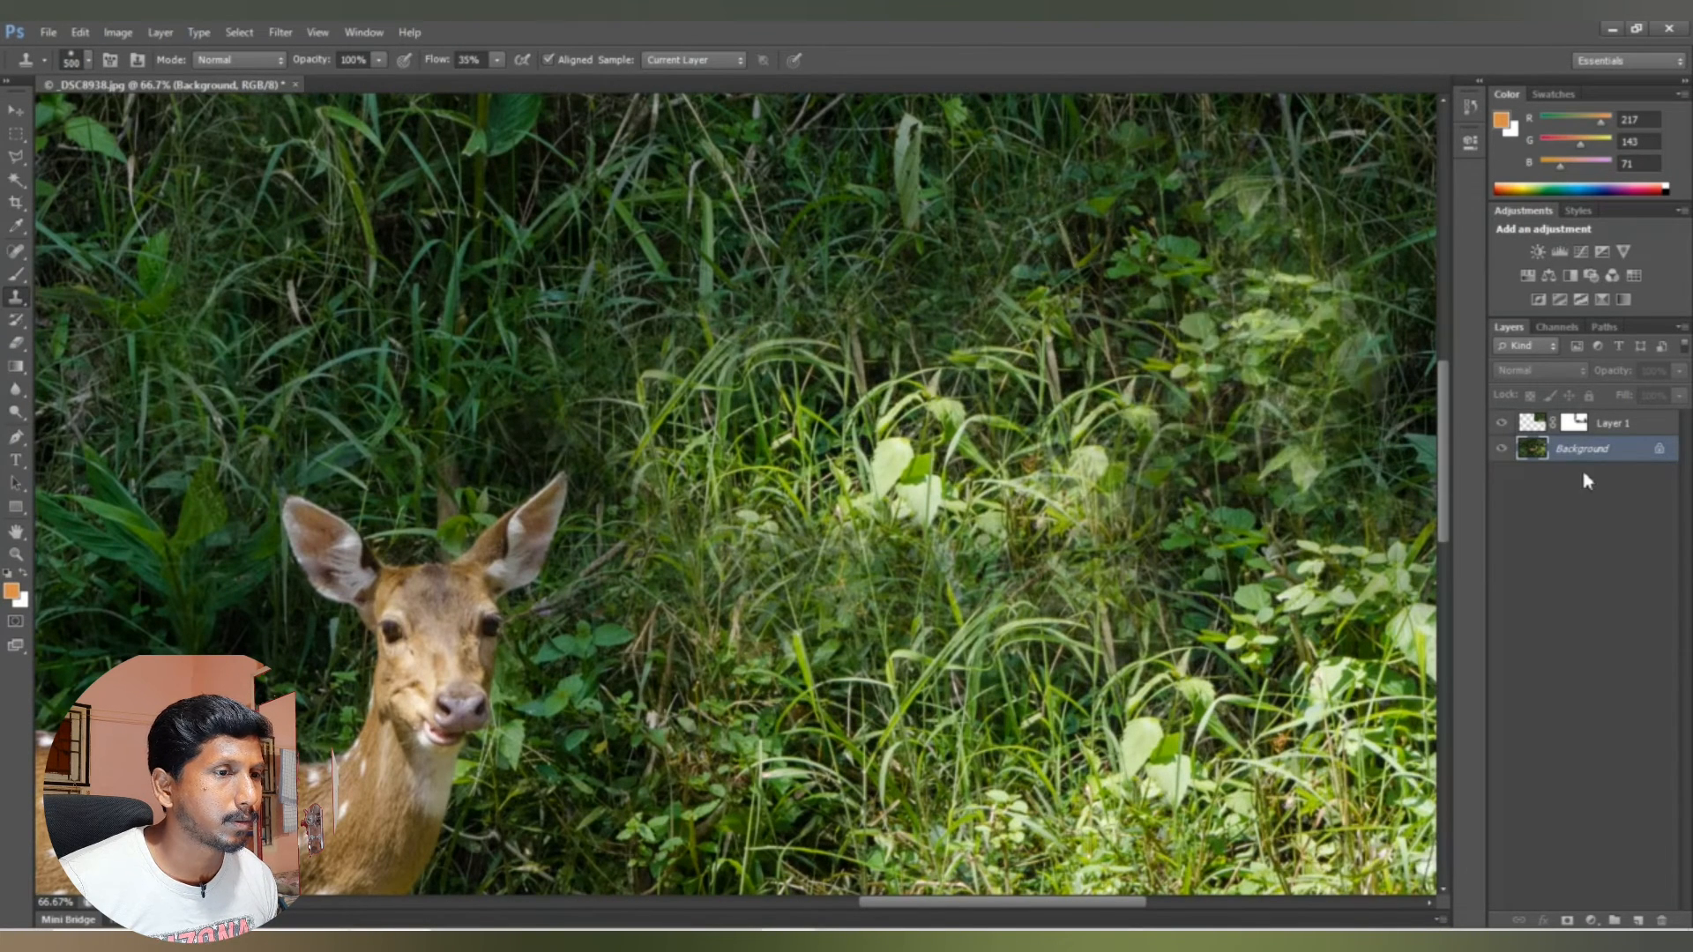
{"action": "left_click", "coordinate": [1530, 423]}
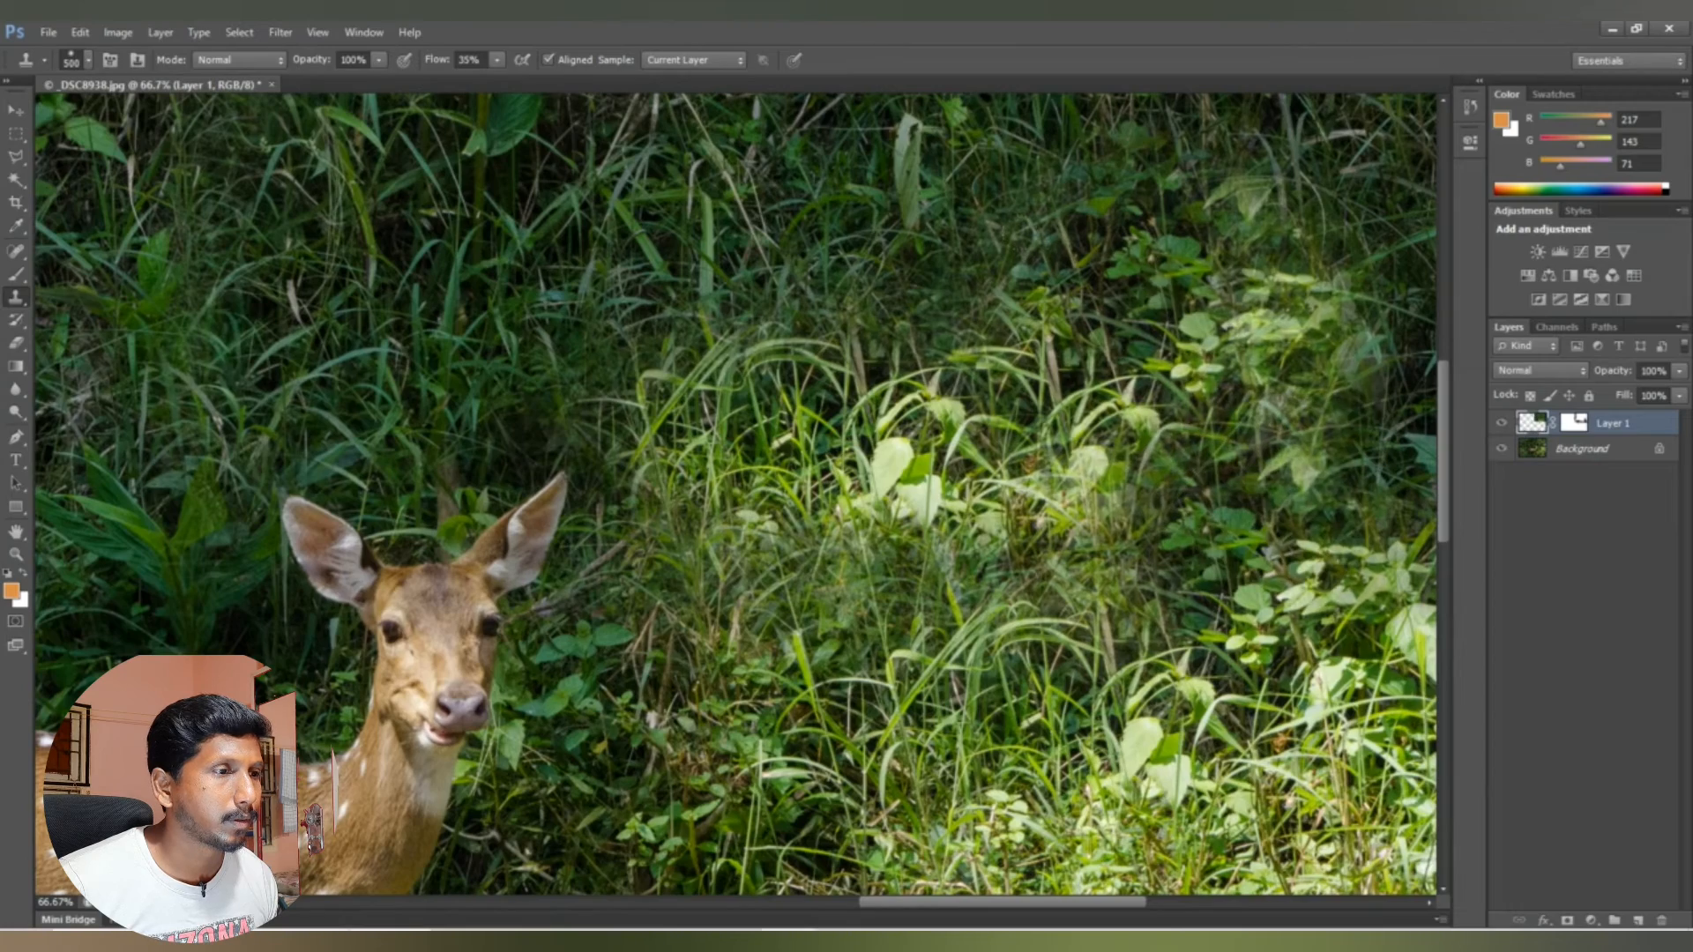
Step: Examine the whole retouched photo in full-screen view, checking the area where the deer was removed
{"action": "key", "text": "z"}
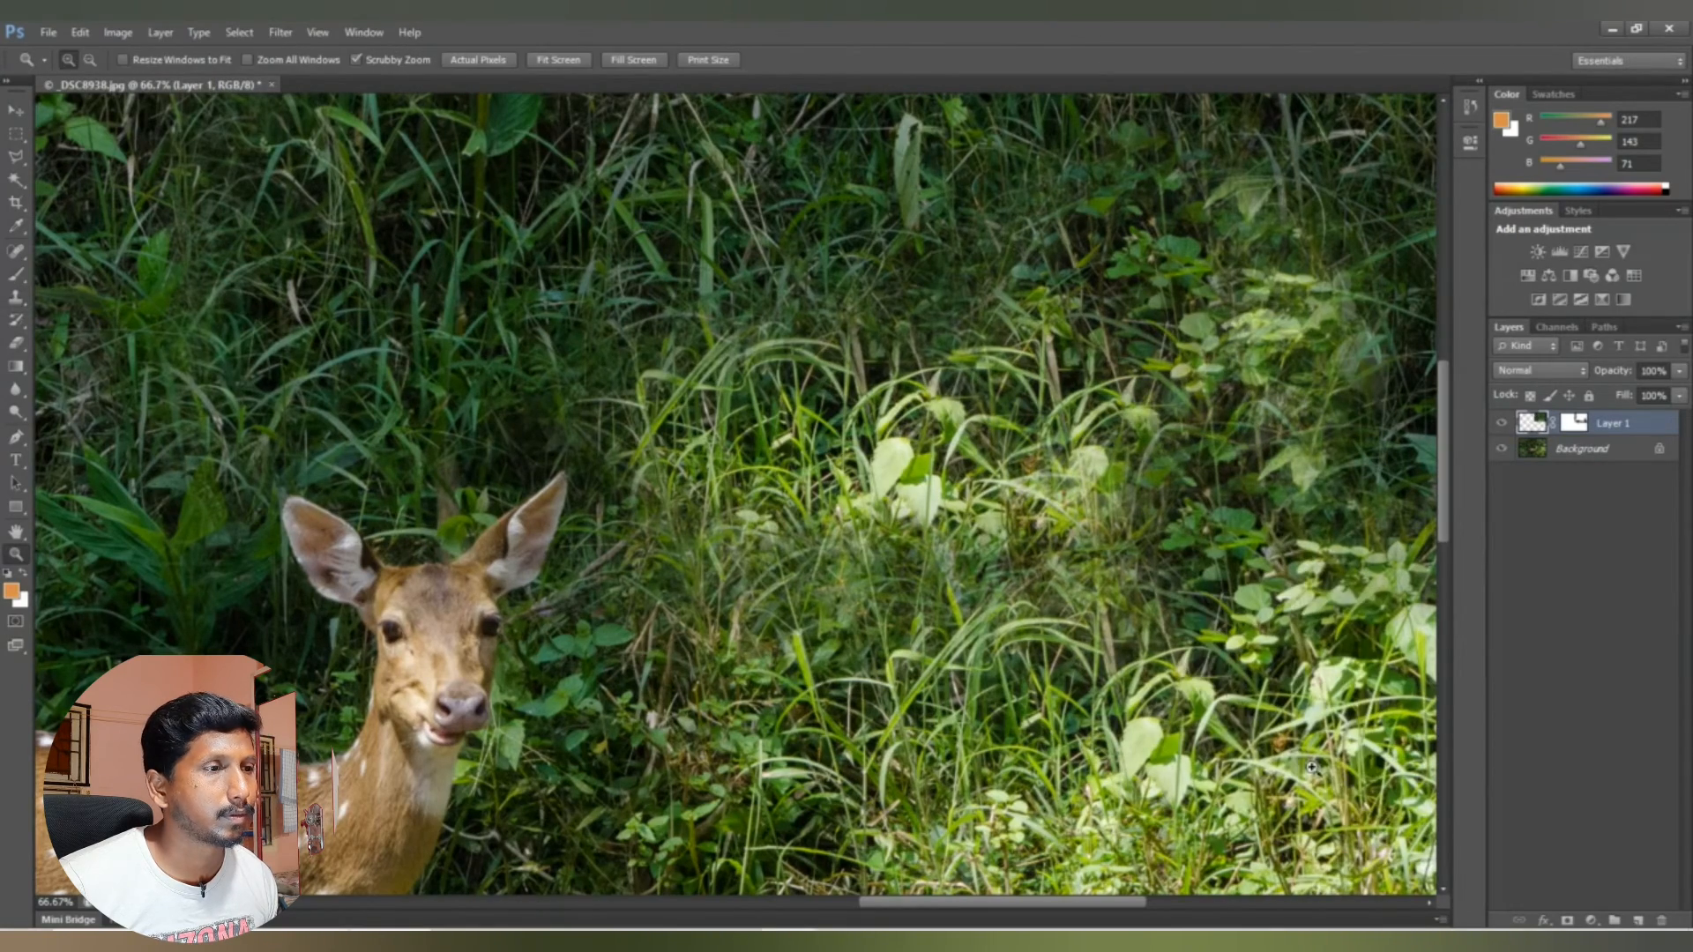
{"action": "left_click", "coordinate": [1196, 632], "text": "alt"}
{"action": "left_click", "coordinate": [1196, 632], "text": "alt"}
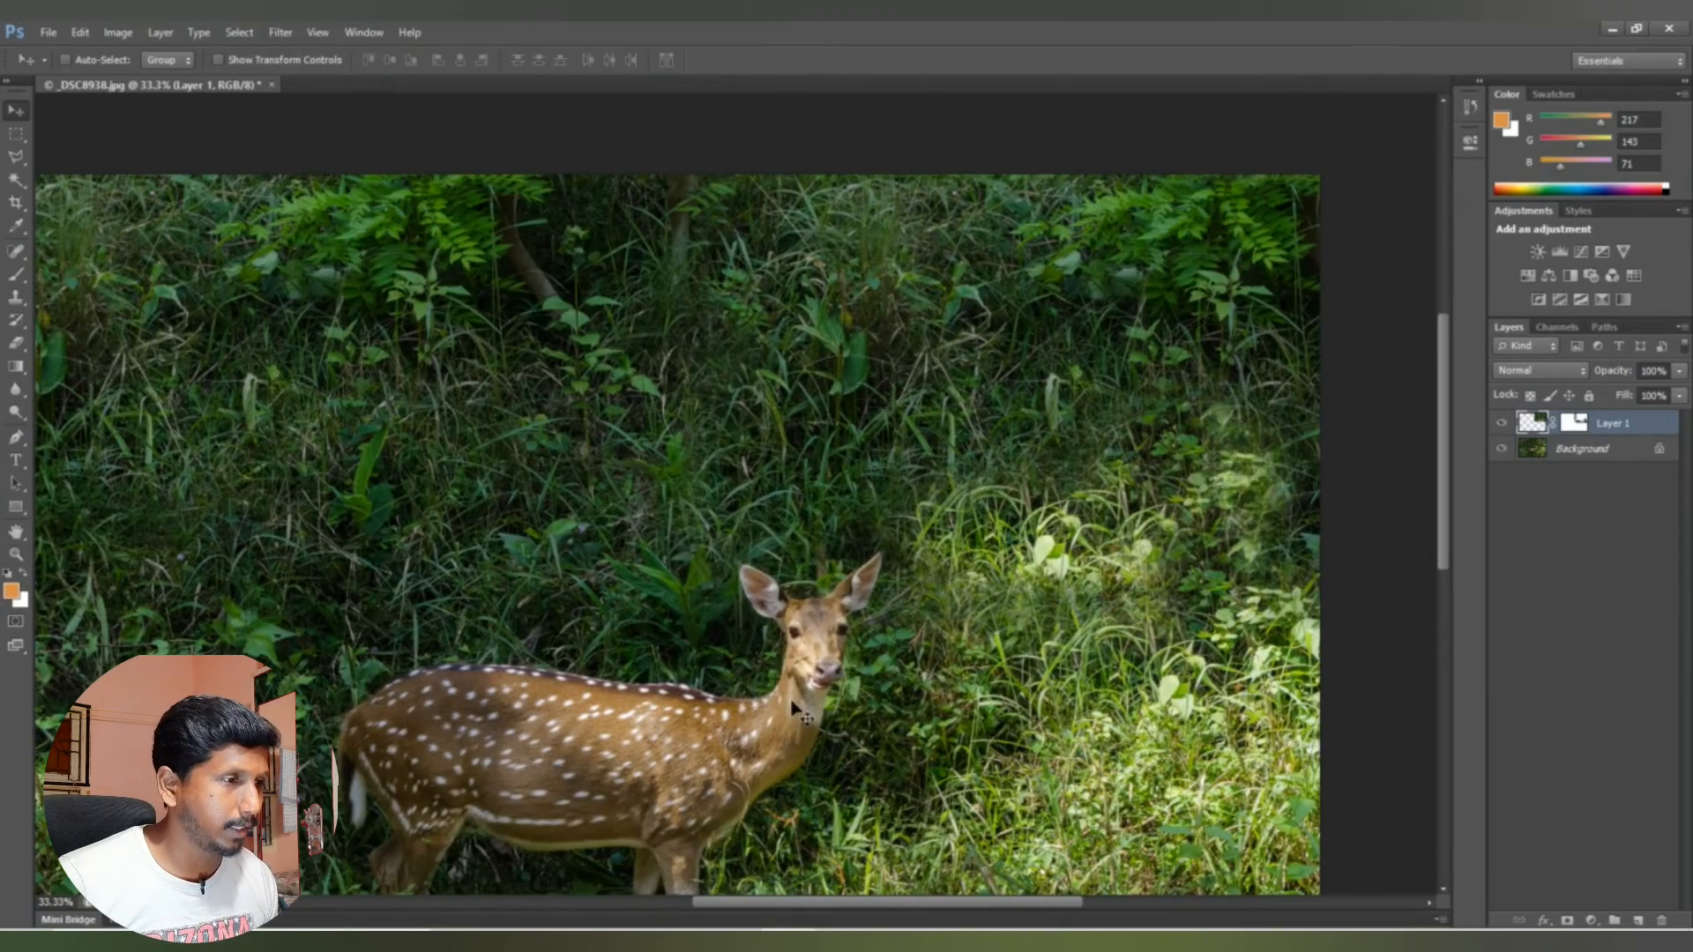
{"action": "key", "text": "h"}
{"action": "left_click_drag", "start_coordinate": [860, 593], "coordinate": [954, 493]}
{"action": "key", "text": "f"}
{"action": "key", "text": "f"}
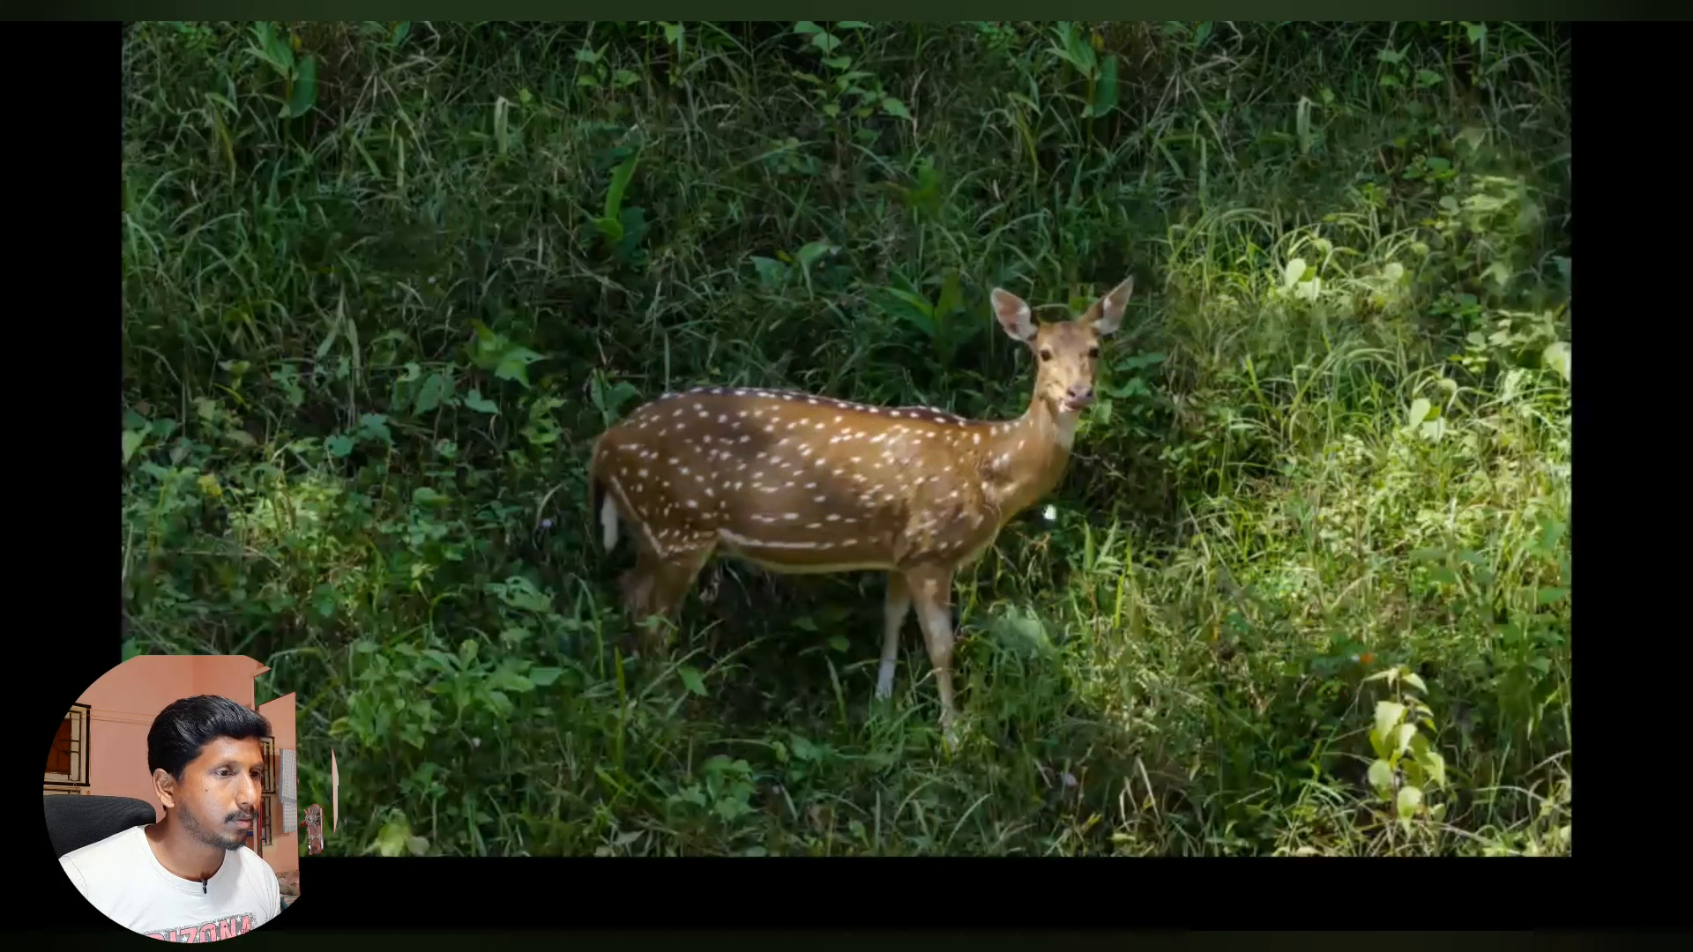
{"action": "mouse_move", "coordinate": [1685, 577]}
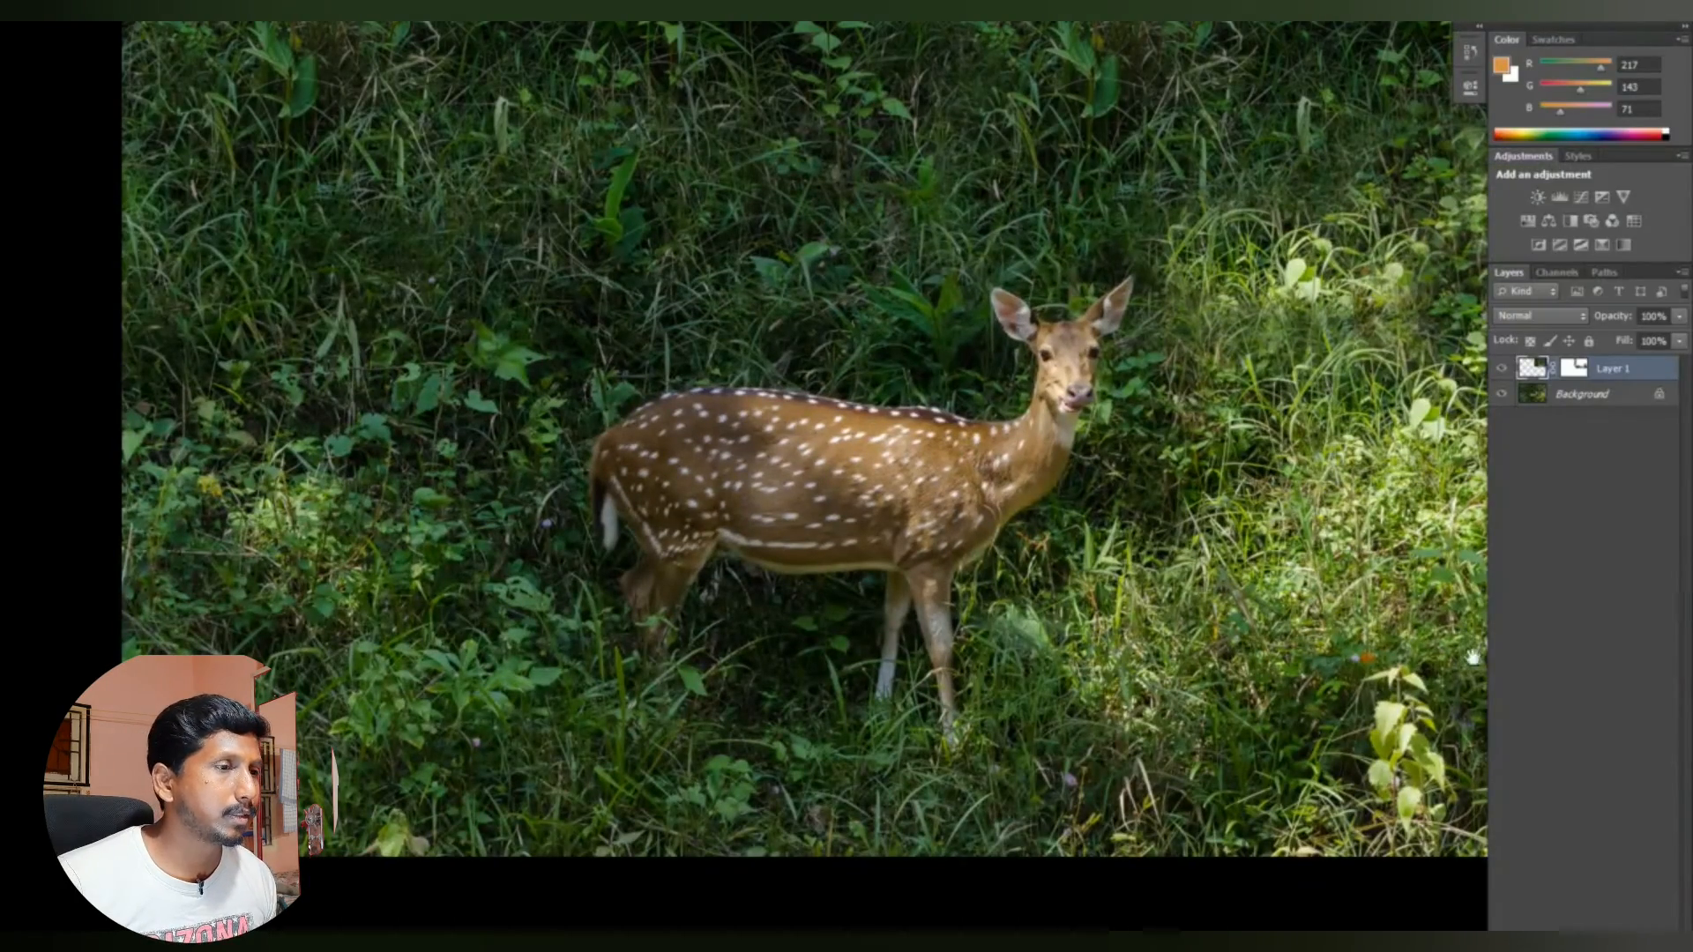